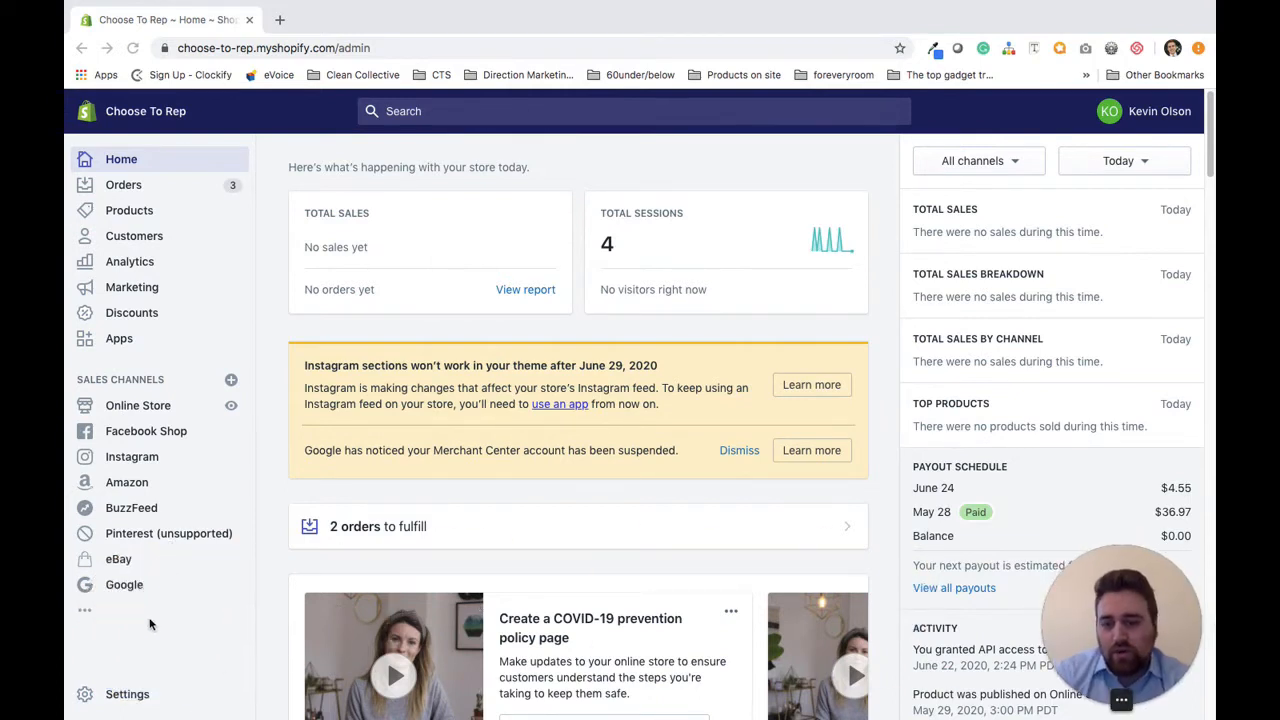
Step: Open the store's shipping and delivery settings and start a new custom shipping profile
click(110, 704)
click(110, 704)
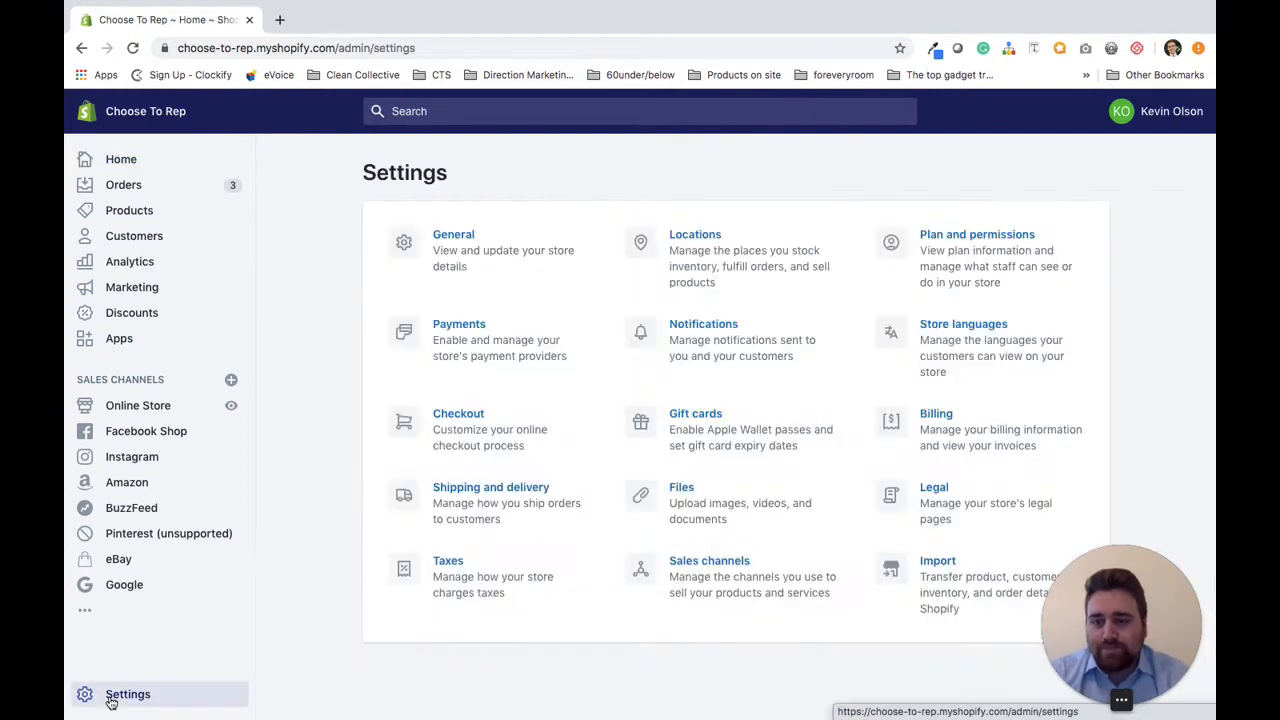
click(441, 501)
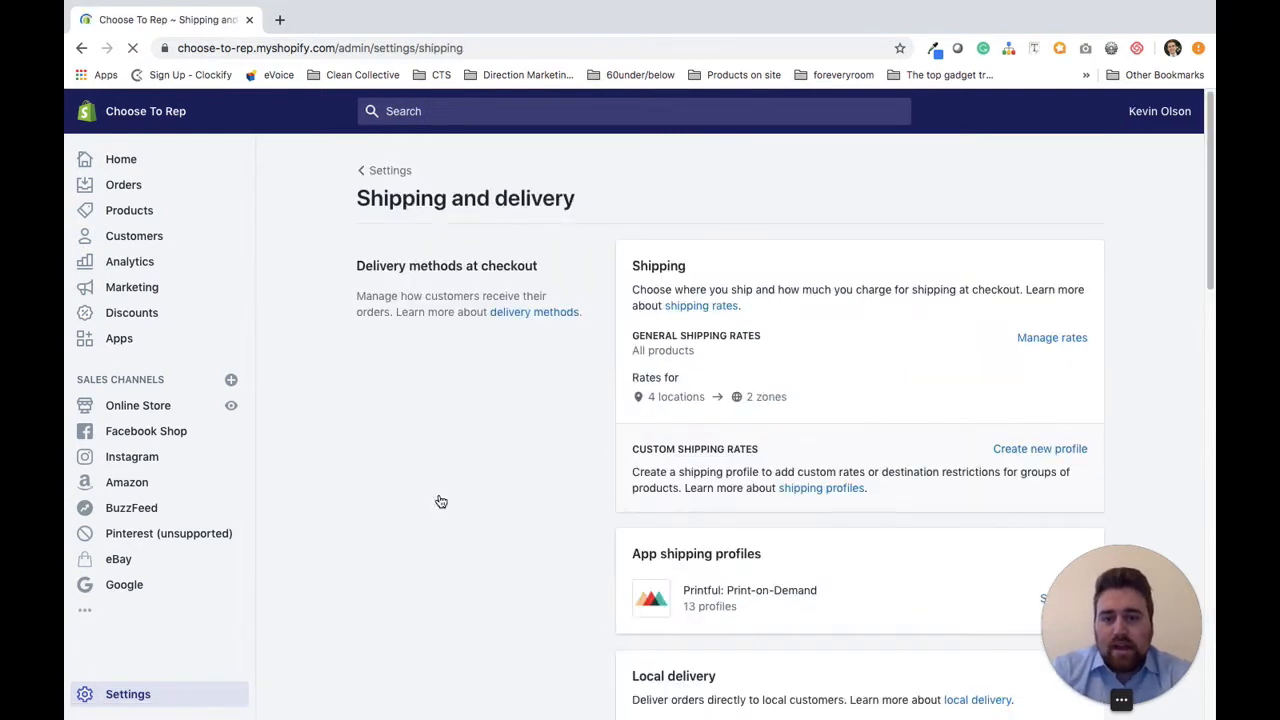
scroll(725, 450, down, 1)
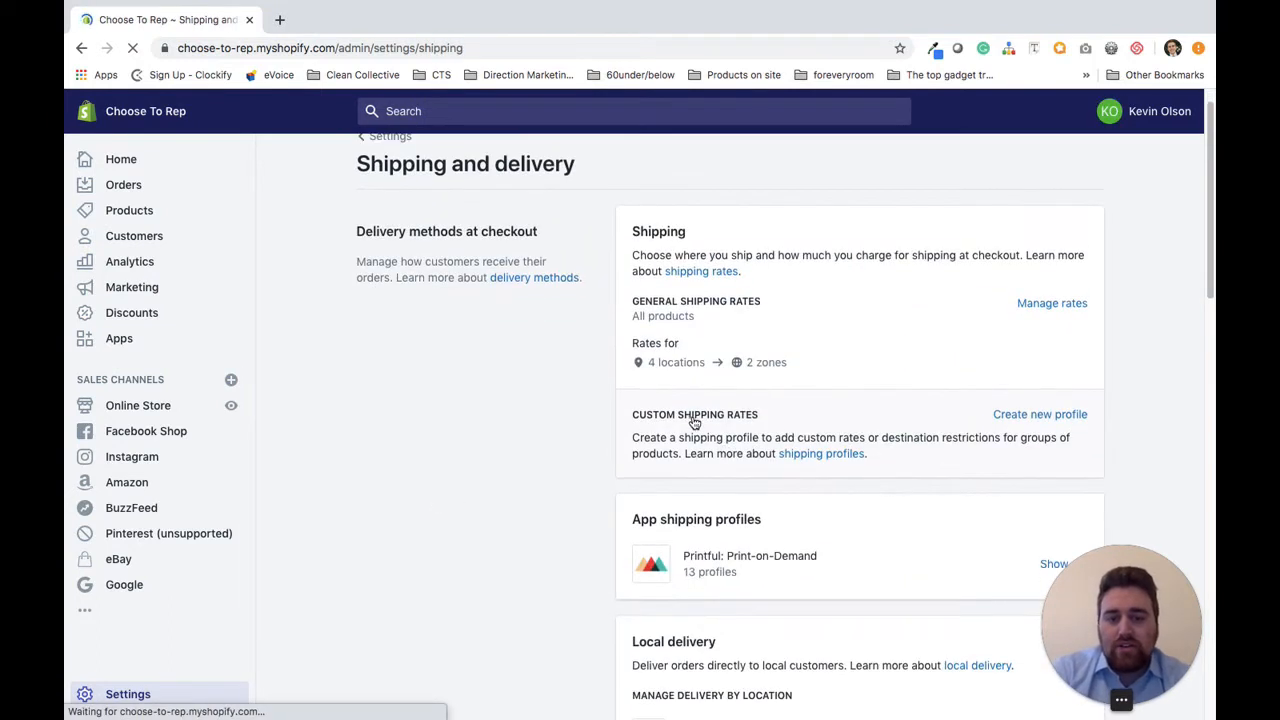
scroll(650, 425, down, 1)
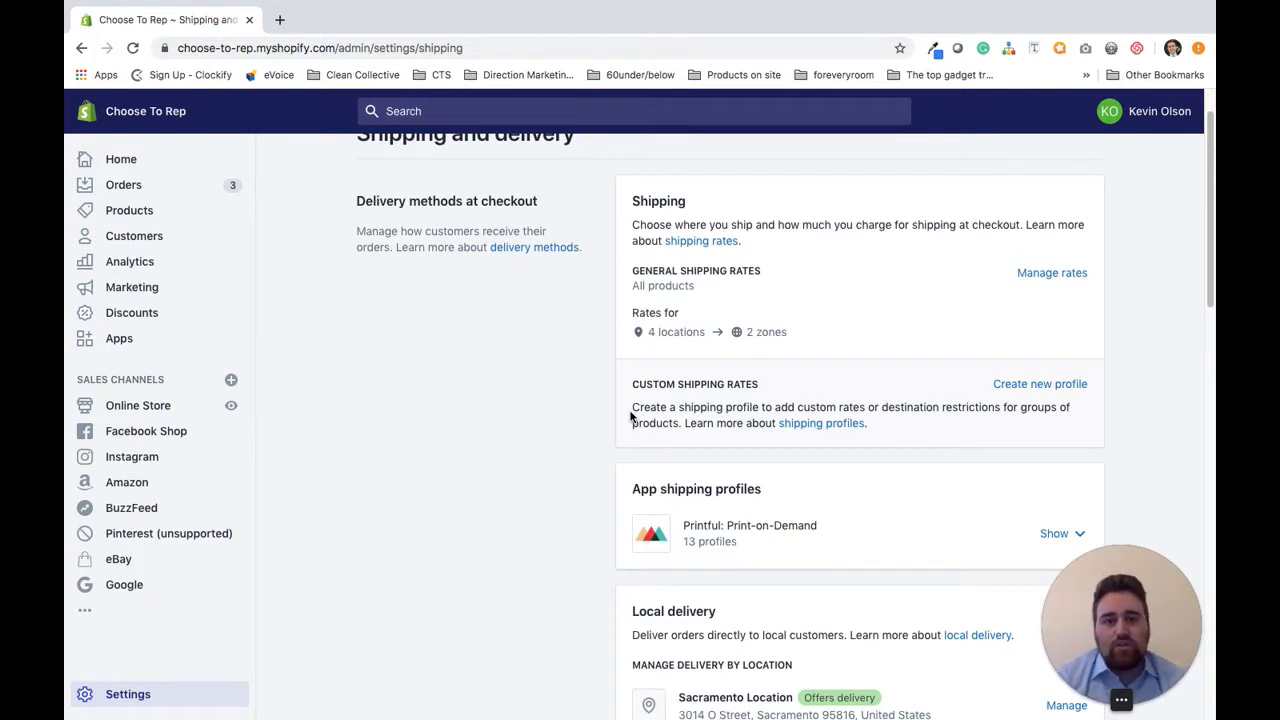
click(1018, 388)
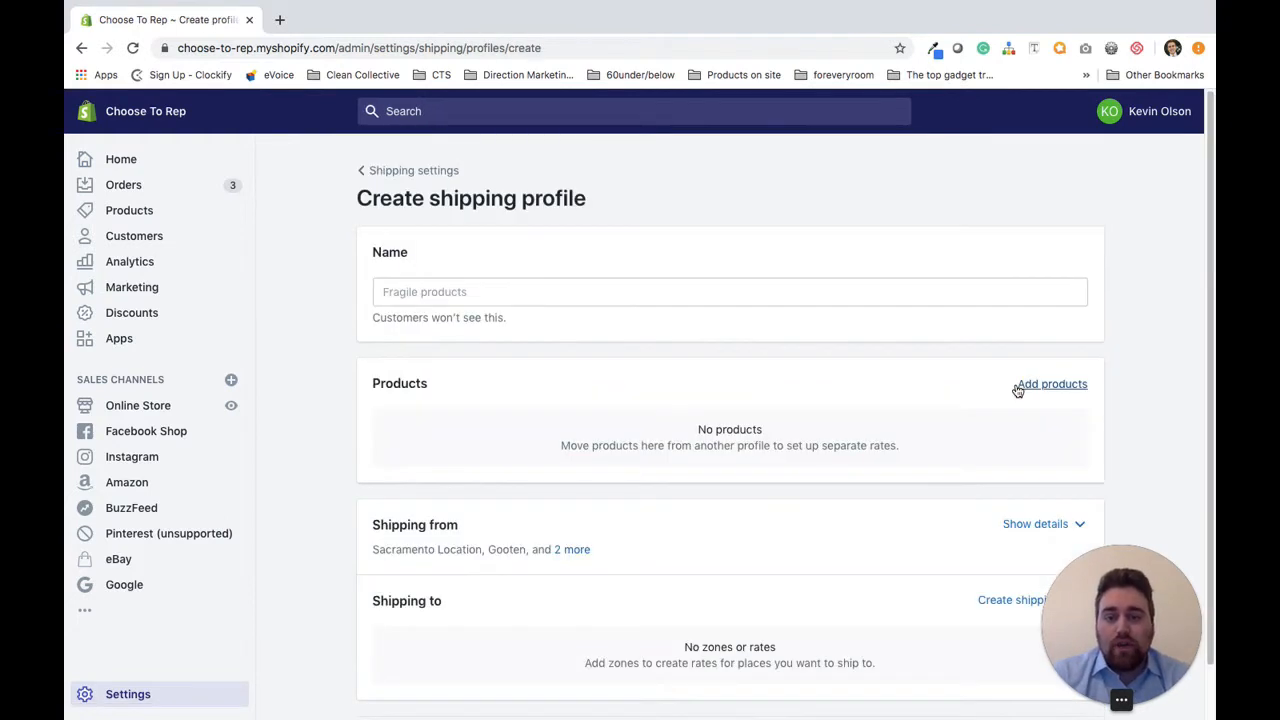
Step: Name the new shipping profile "Test Shipping Profile"
click(550, 292)
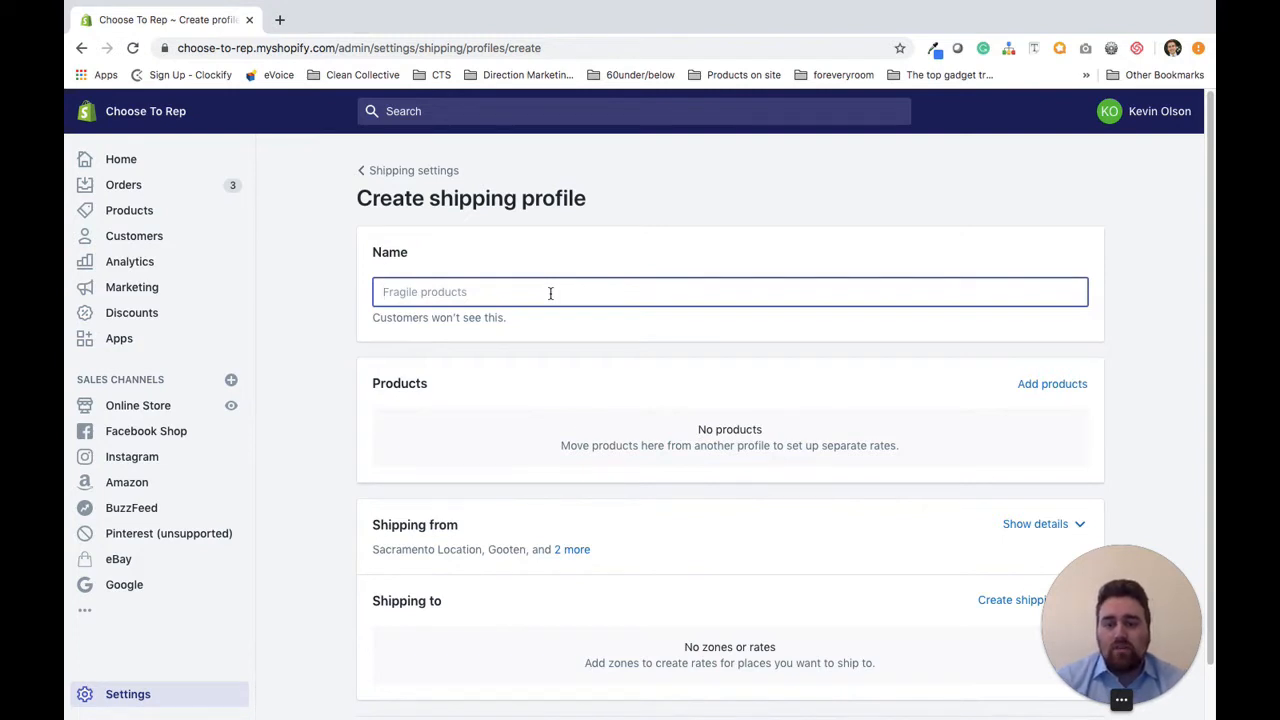
text(Test Shi)
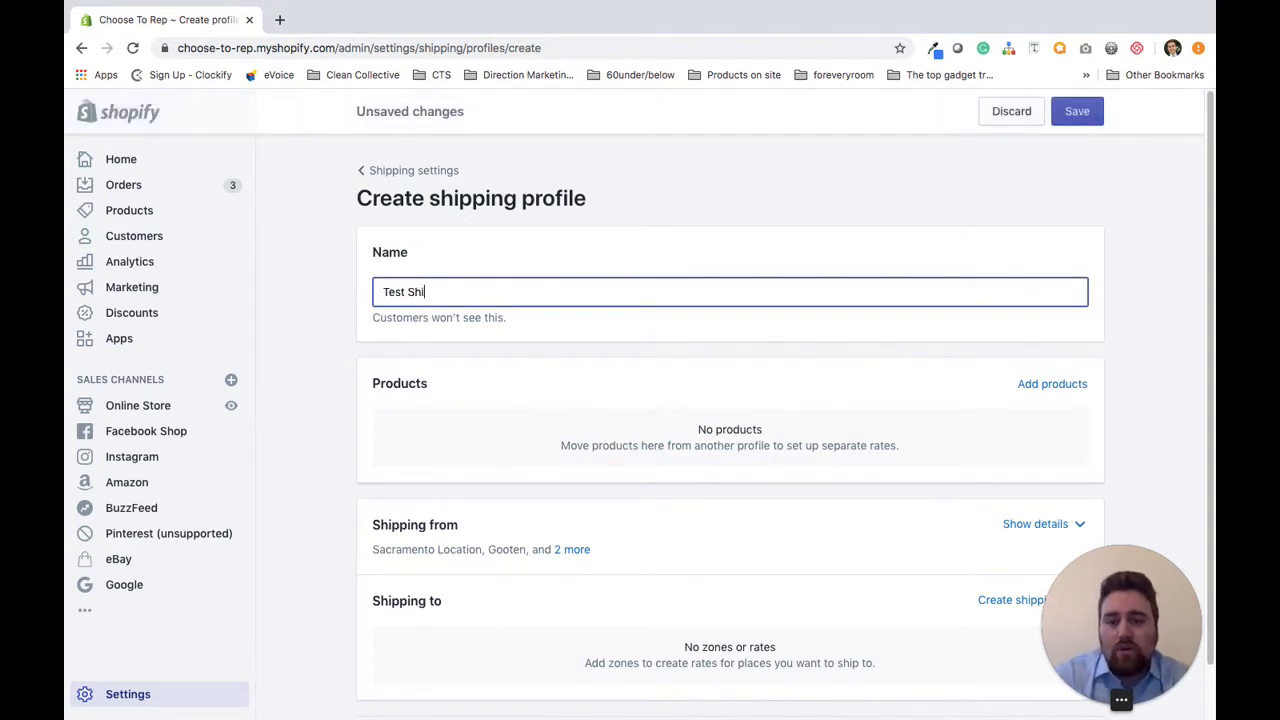
text(pping Profile)
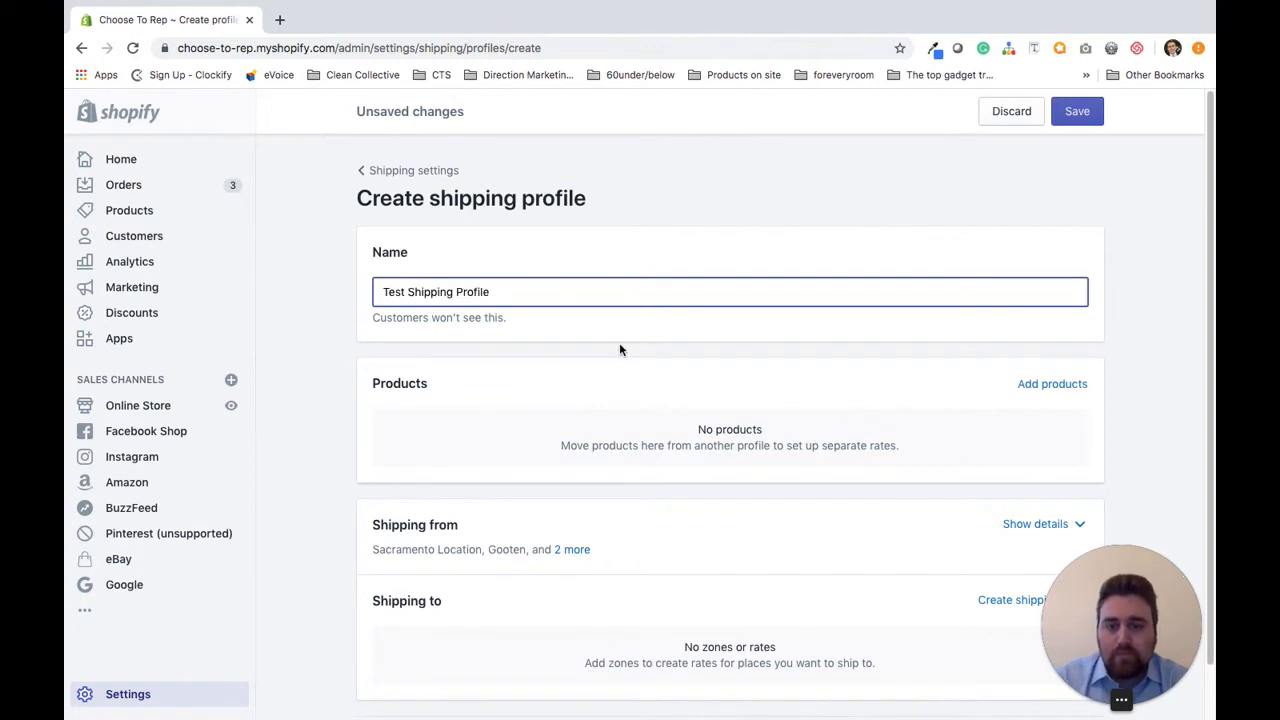
scroll(862, 511, down, 1)
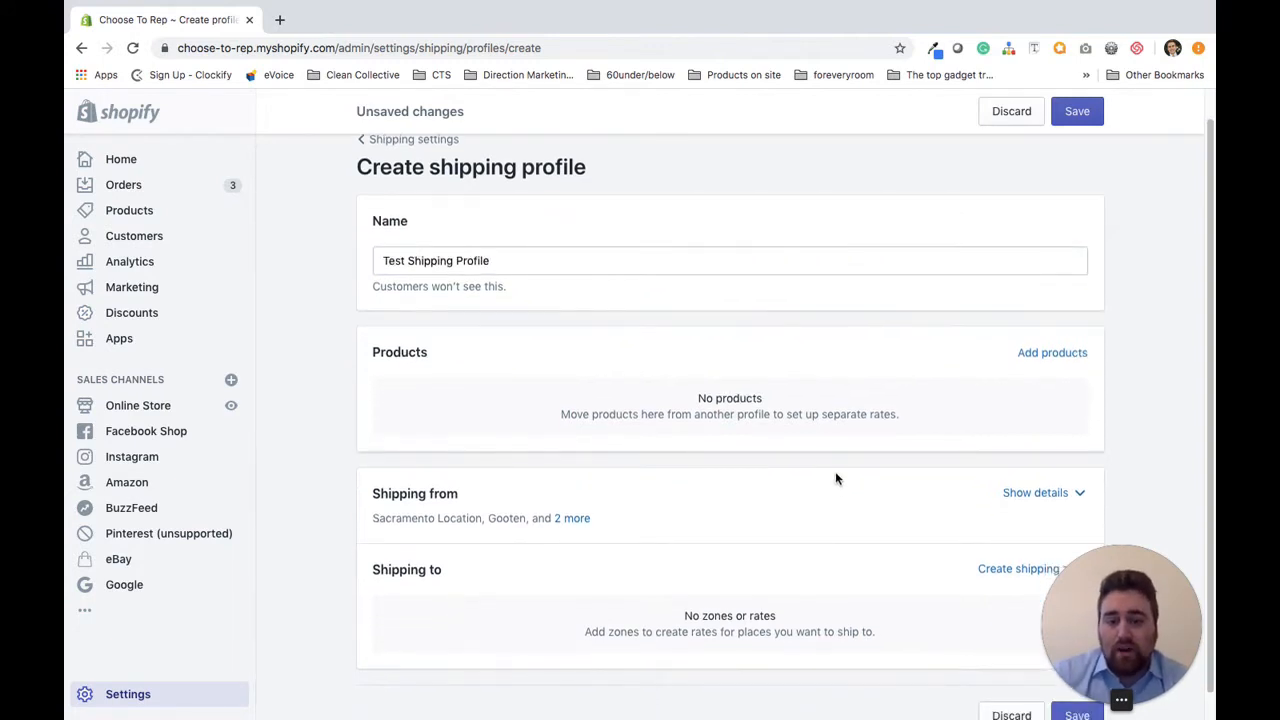
click(797, 462)
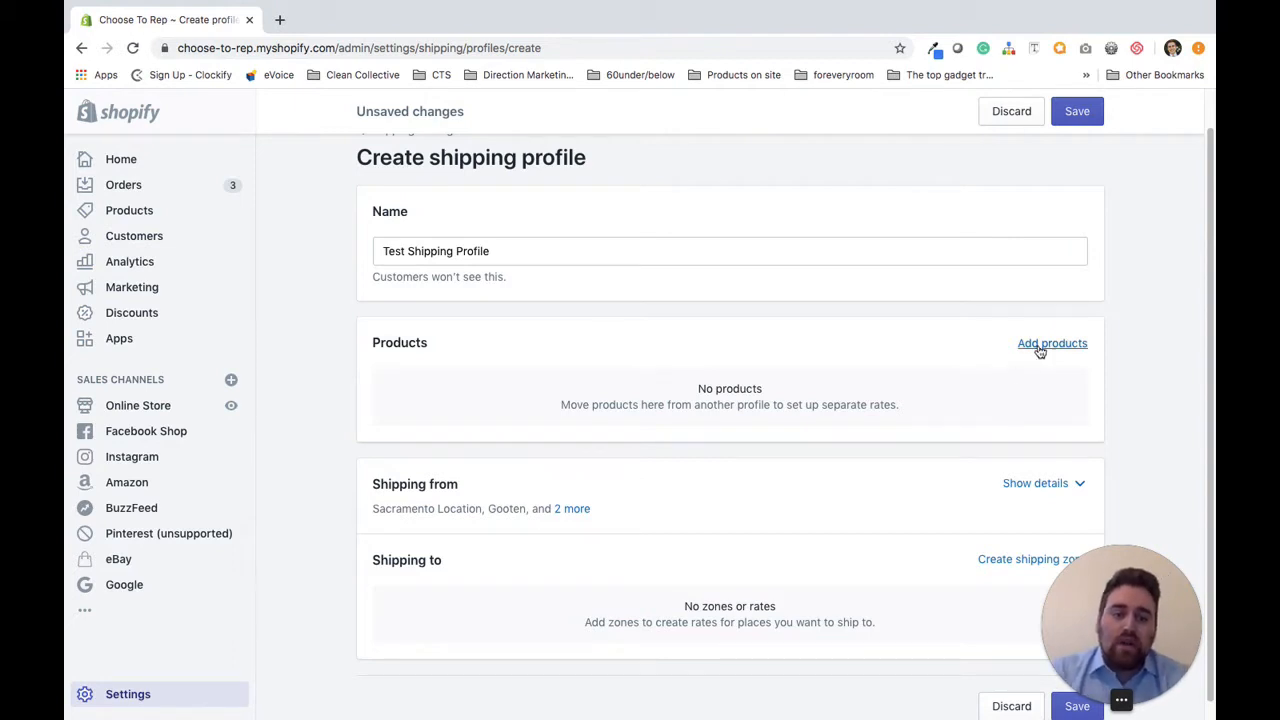
Step: Open the product selection for the profile and search its items for "tie"
click(1040, 345)
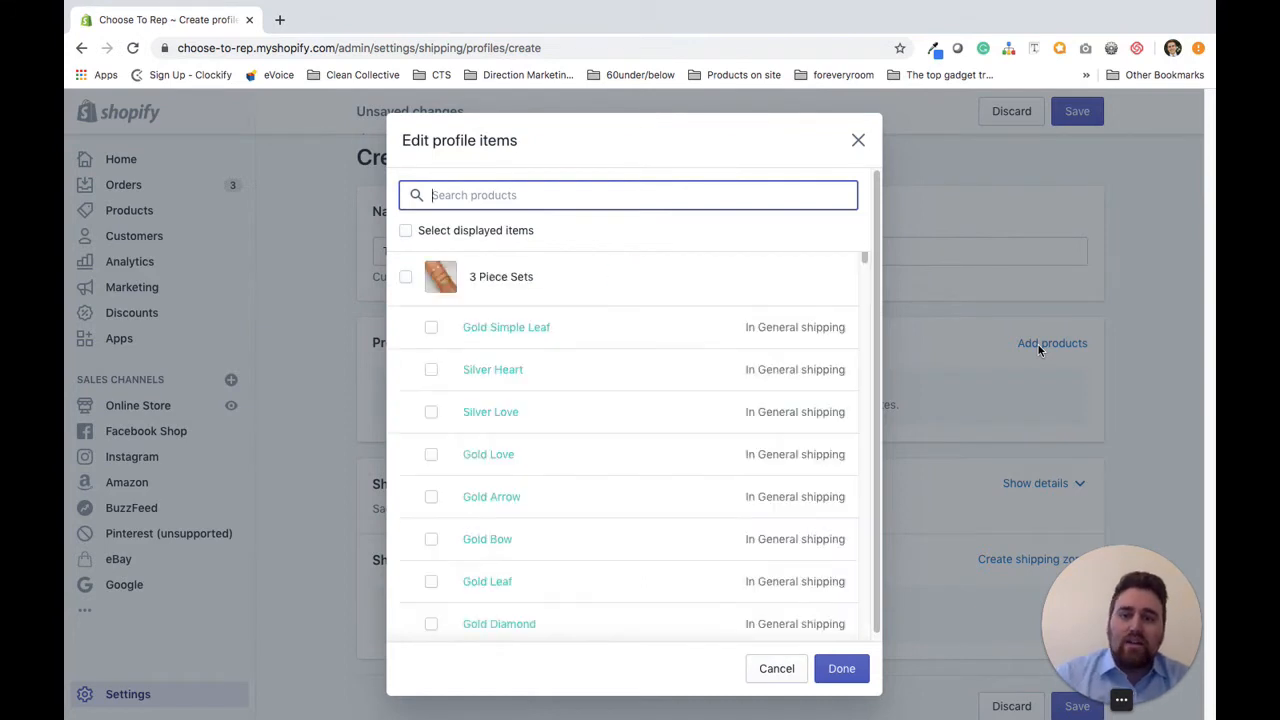
scroll(650, 430, down, 8)
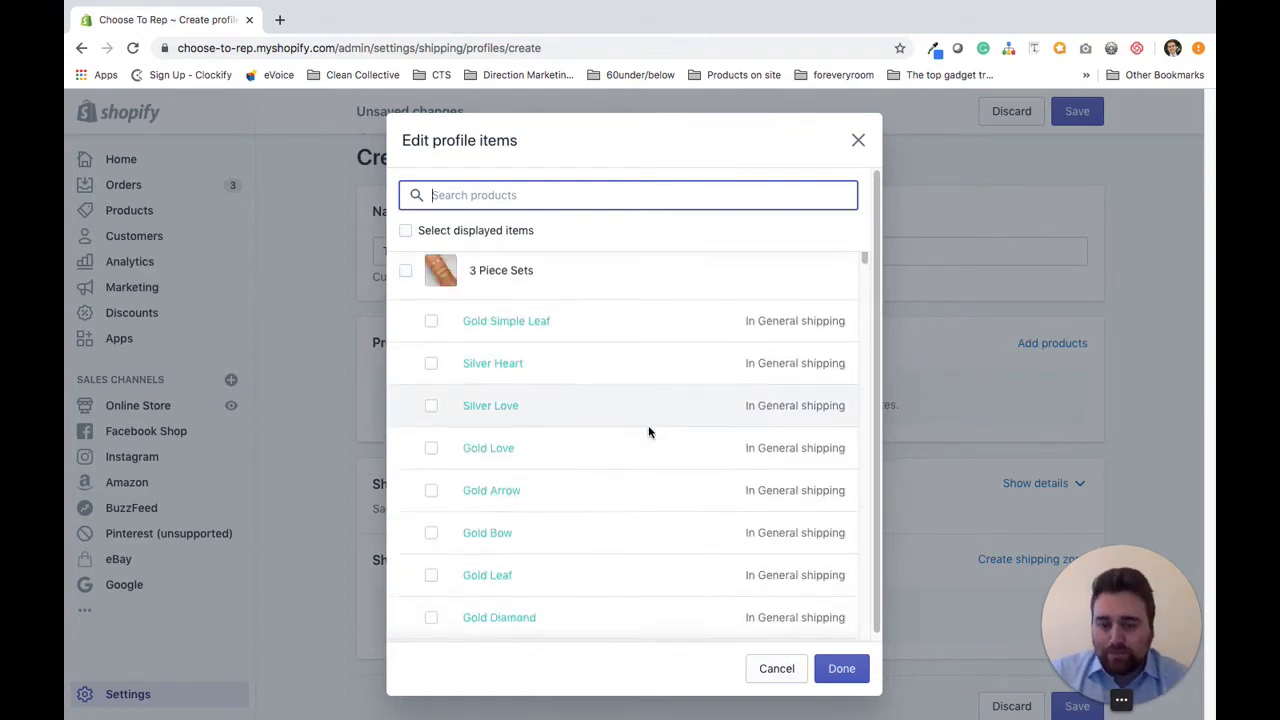
scroll(648, 431, down, 10)
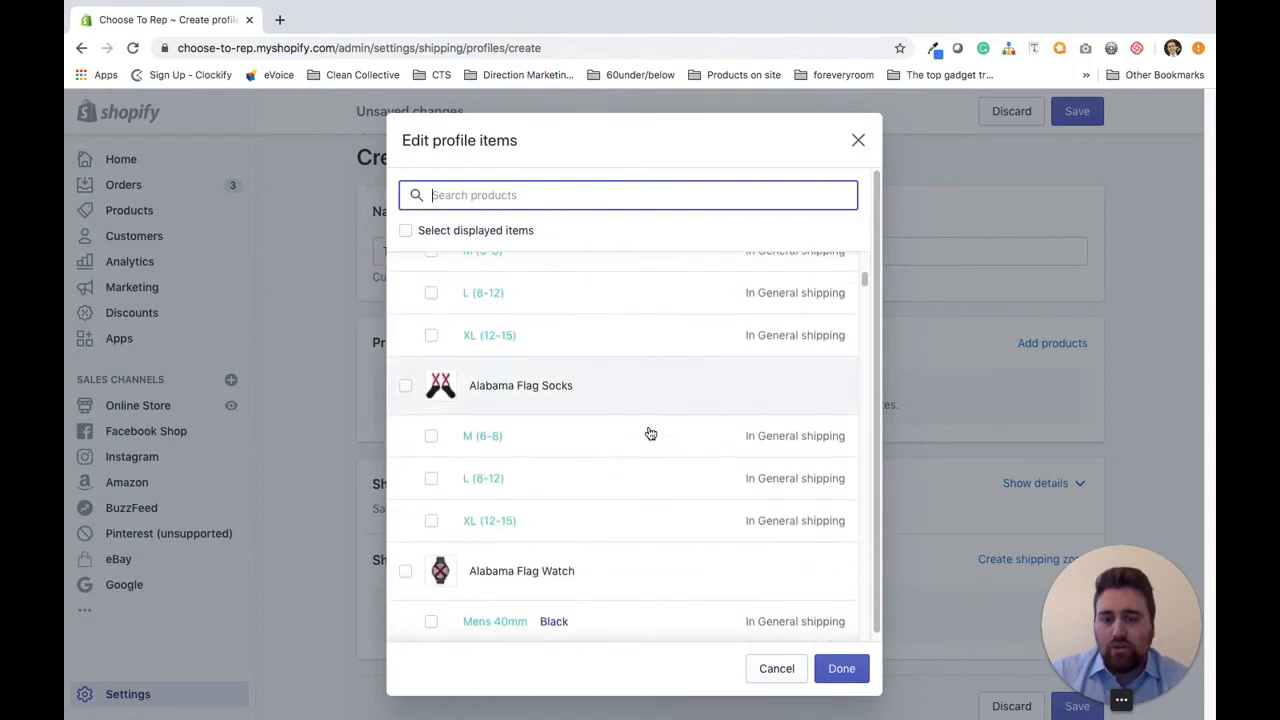
scroll(553, 300, down, 3)
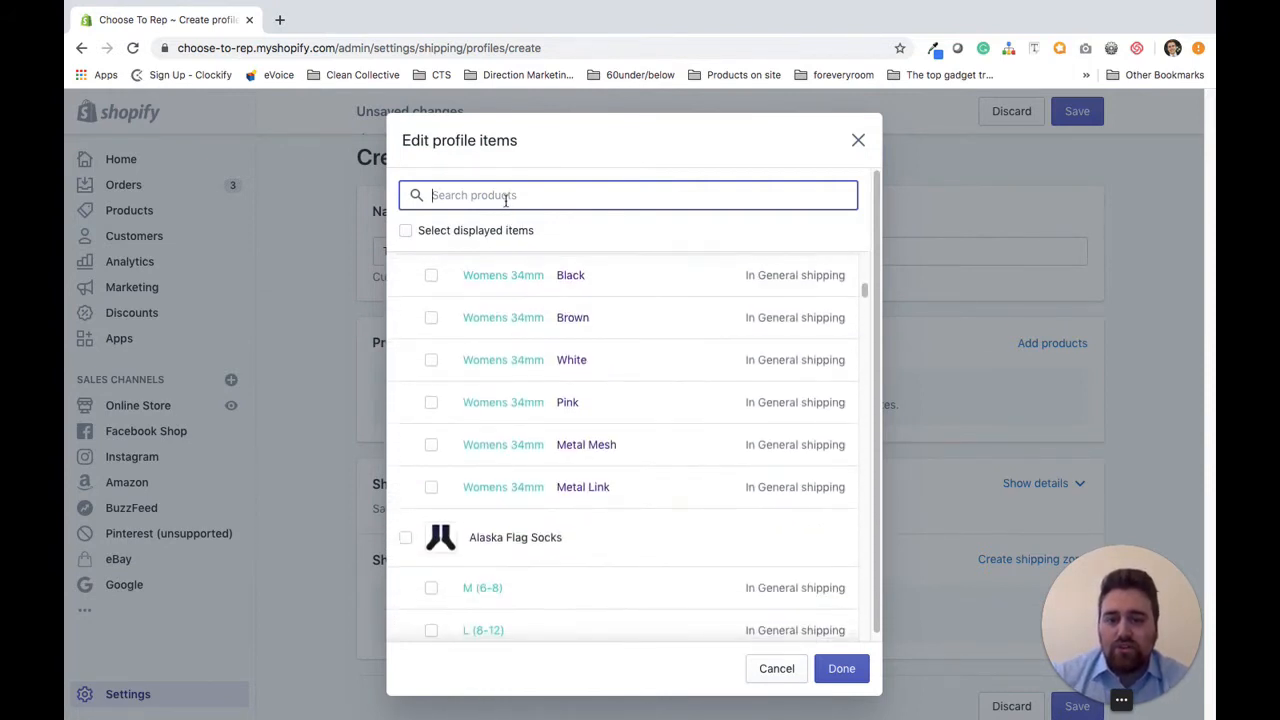
text(tie)
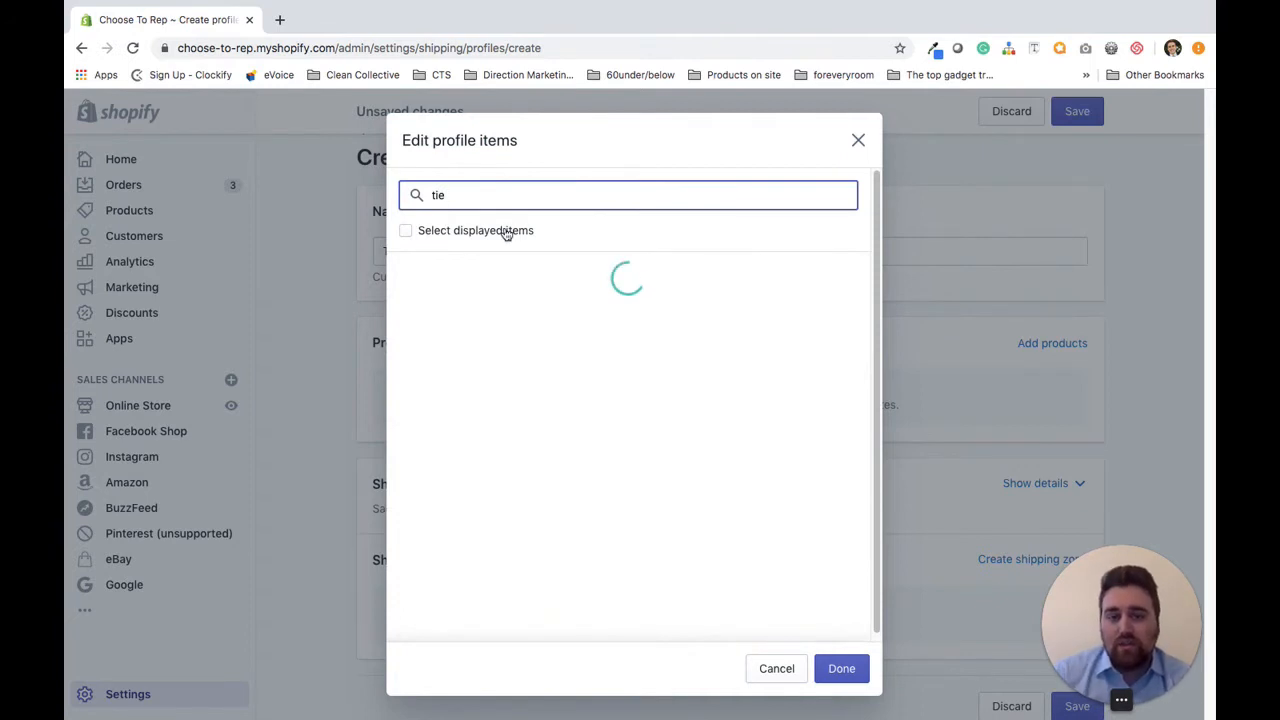
scroll(487, 428, down, 8)
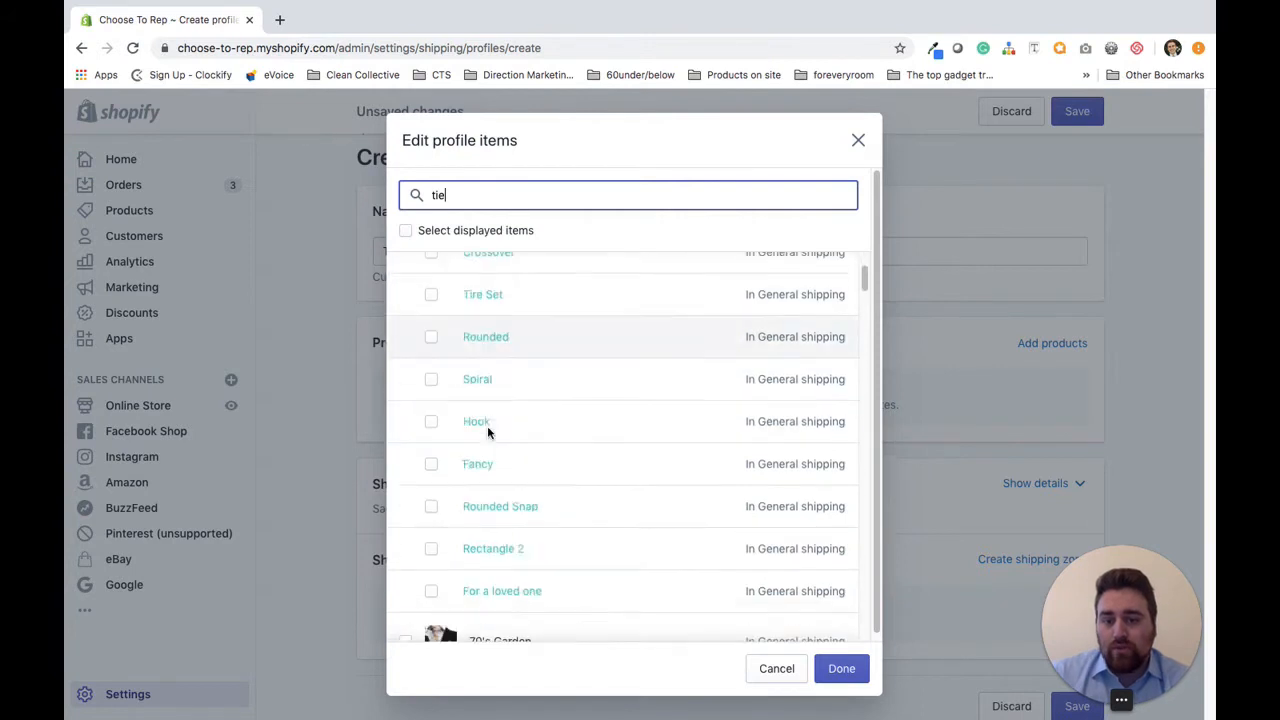
Step: Select 70's Garden, Anchor Blue Tie, Anchor Pink Tie, Arizona Summer, Baby Blue Floral Tie, Back In Time and Bahama Blue for the profile
click(405, 343)
click(405, 341)
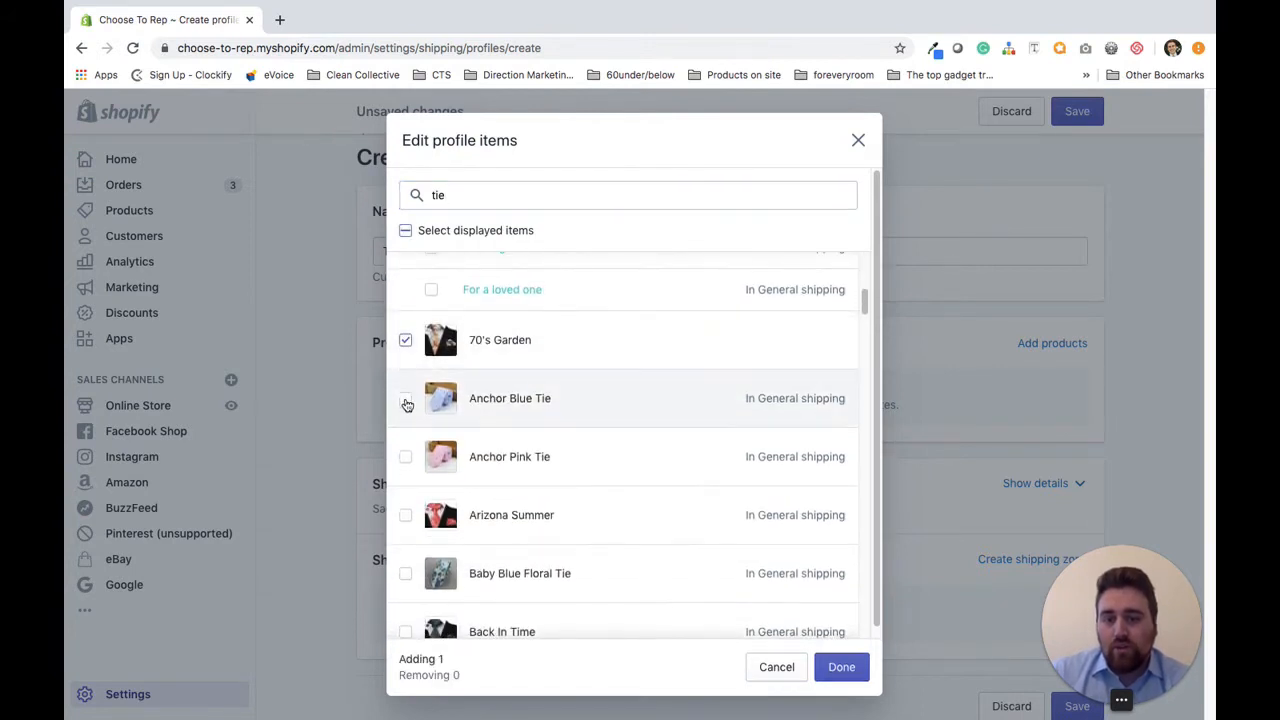
click(405, 399)
click(405, 457)
click(405, 515)
click(404, 576)
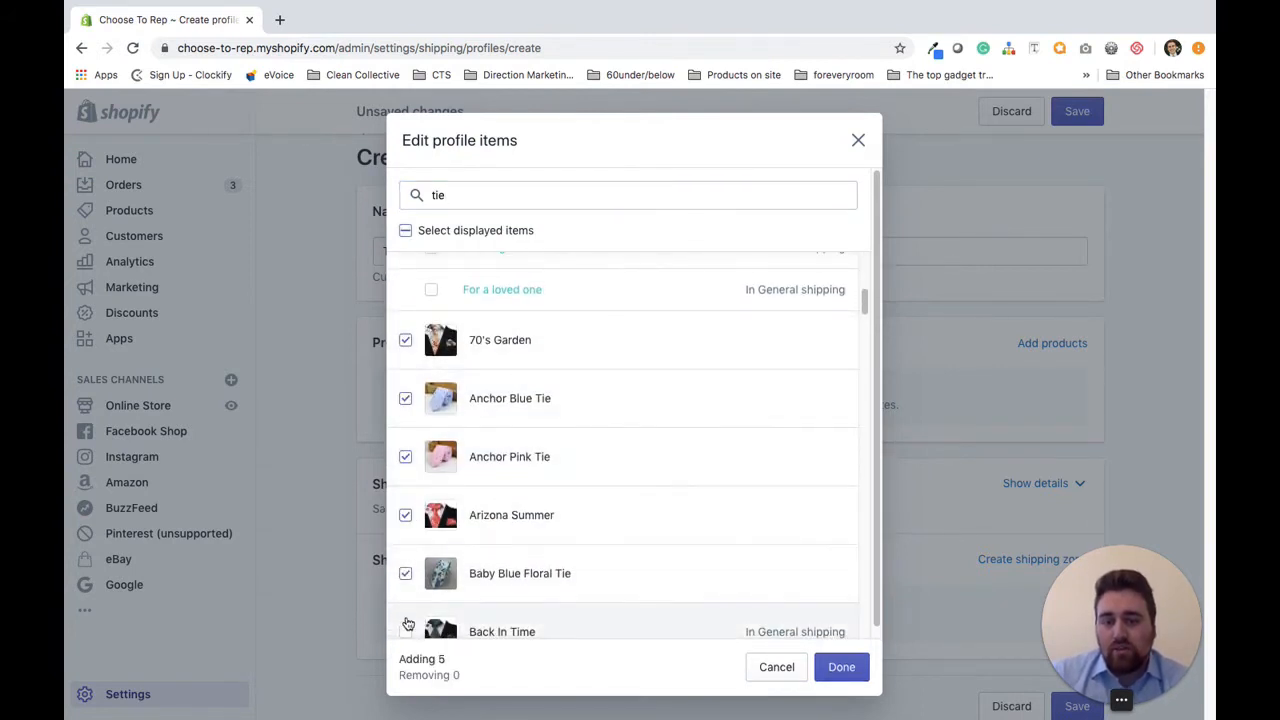
click(405, 631)
scroll(450, 620, down, 3)
click(405, 437)
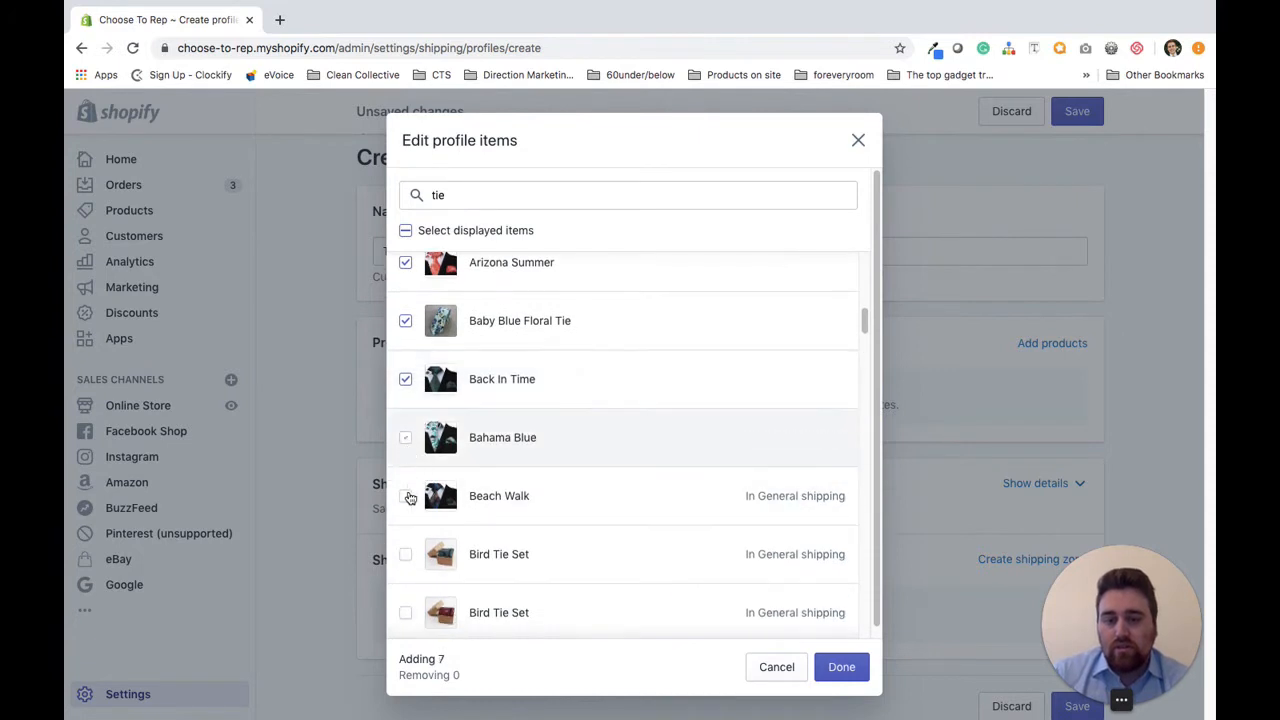
Step: Also select Beach Walk and all six Bird Tie Set items, and add the selected products to the profile
click(405, 495)
click(405, 554)
scroll(541, 592, down, 1)
scroll(541, 592, down, 2)
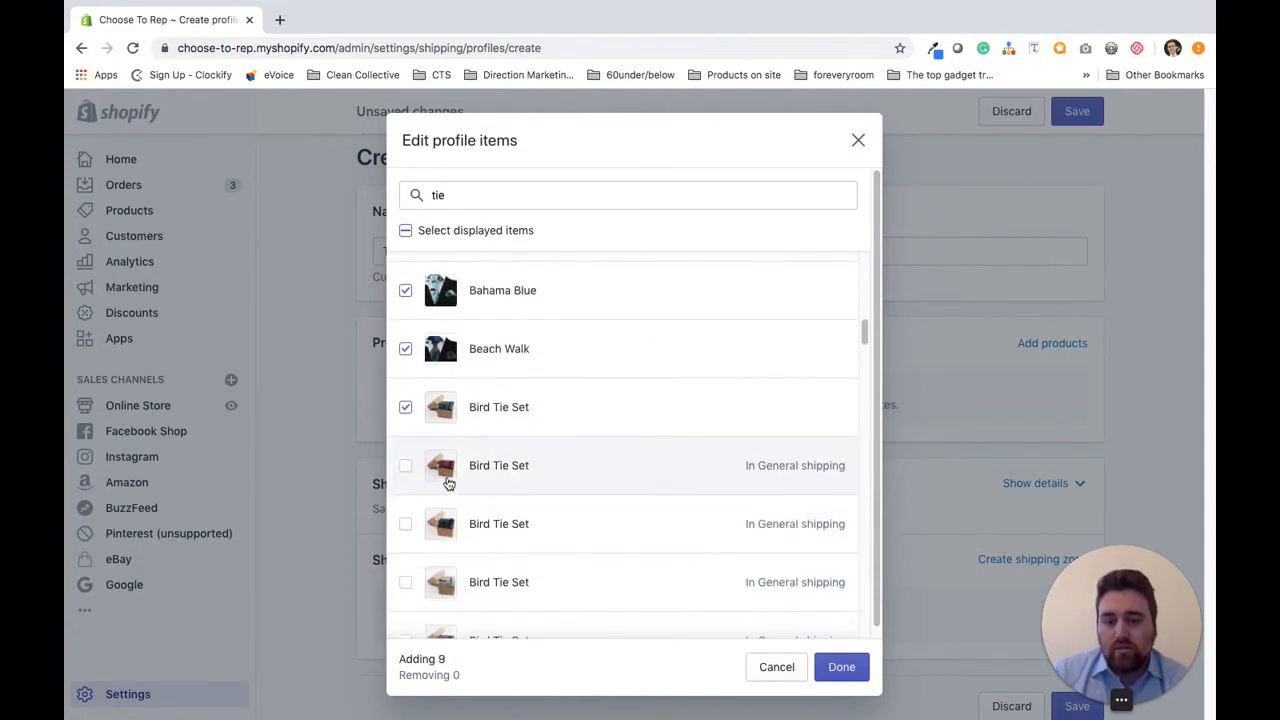
click(405, 465)
click(405, 524)
scroll(754, 559, down, 3)
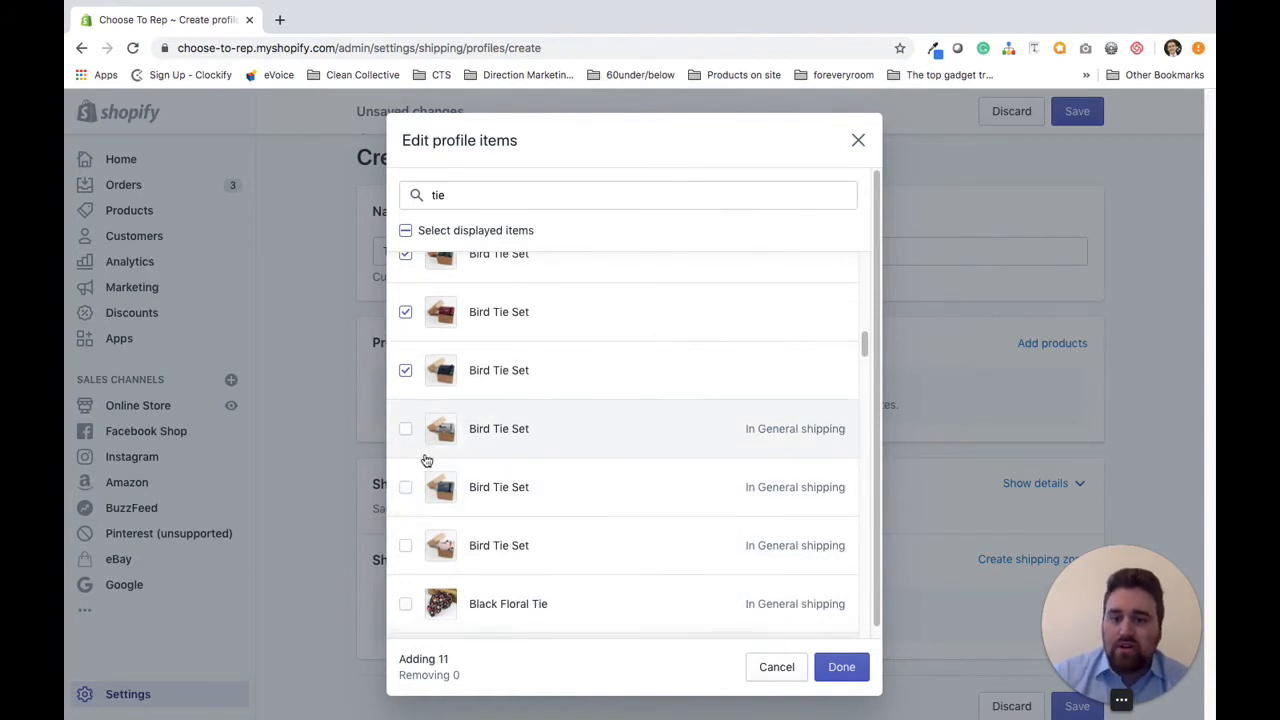
click(405, 430)
click(405, 487)
click(406, 545)
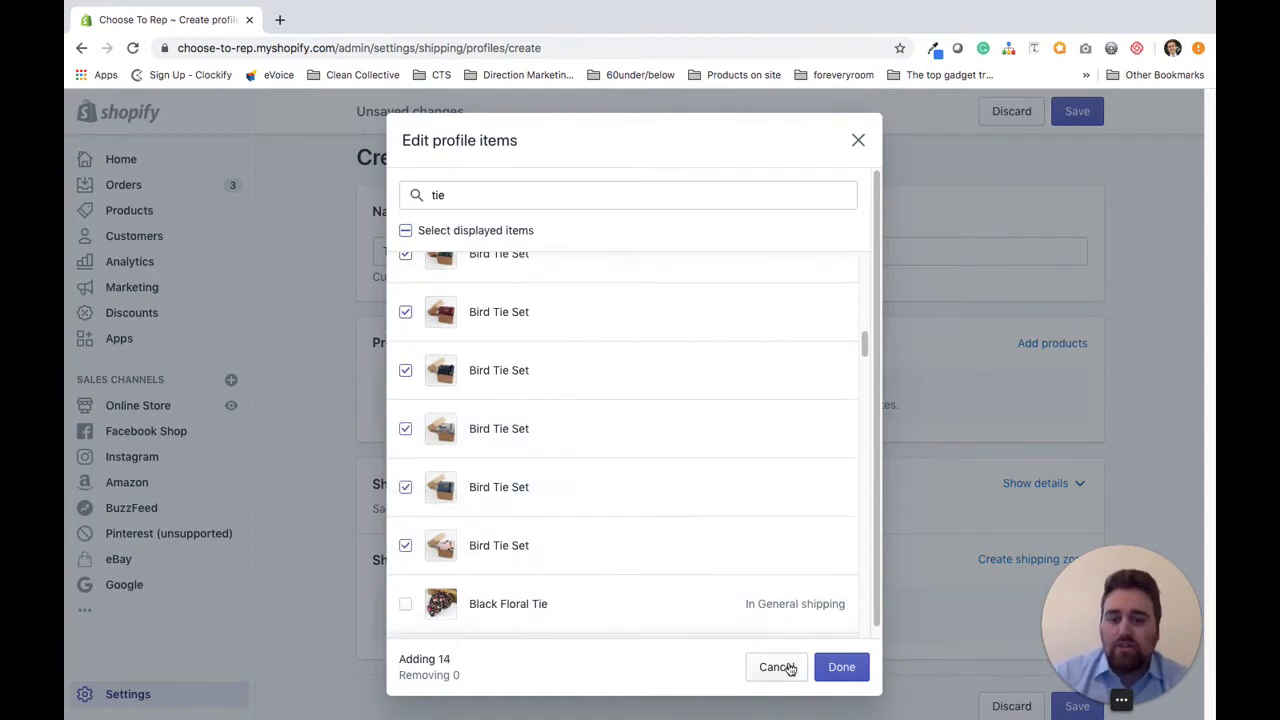
click(842, 667)
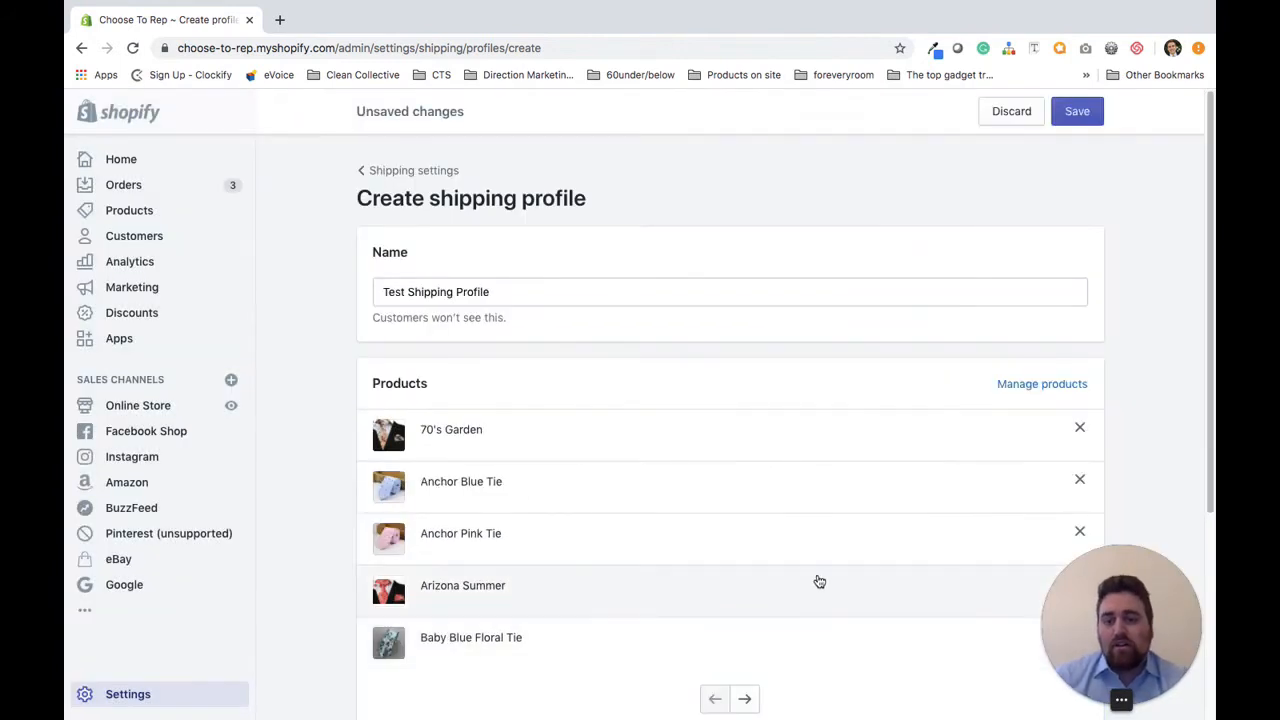
Step: Start a new shipping zone for the profile and name it "United States"
scroll(818, 581, down, 4)
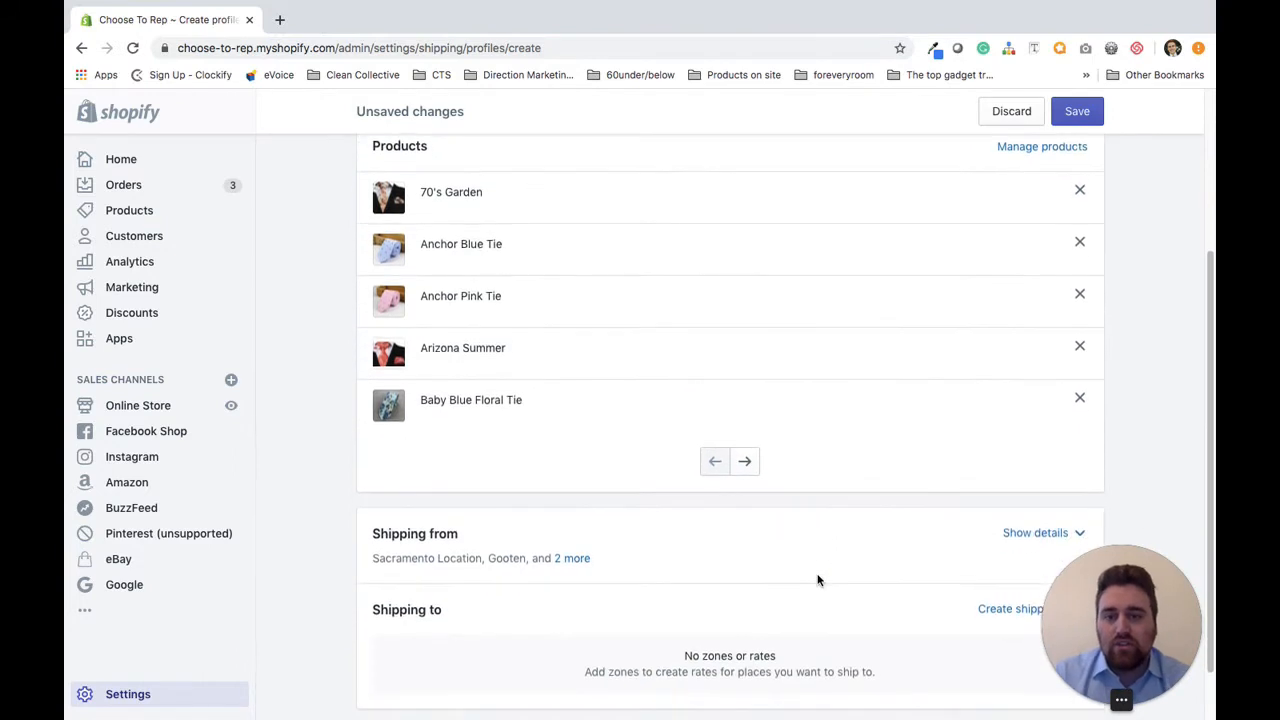
scroll(817, 578, down, 2)
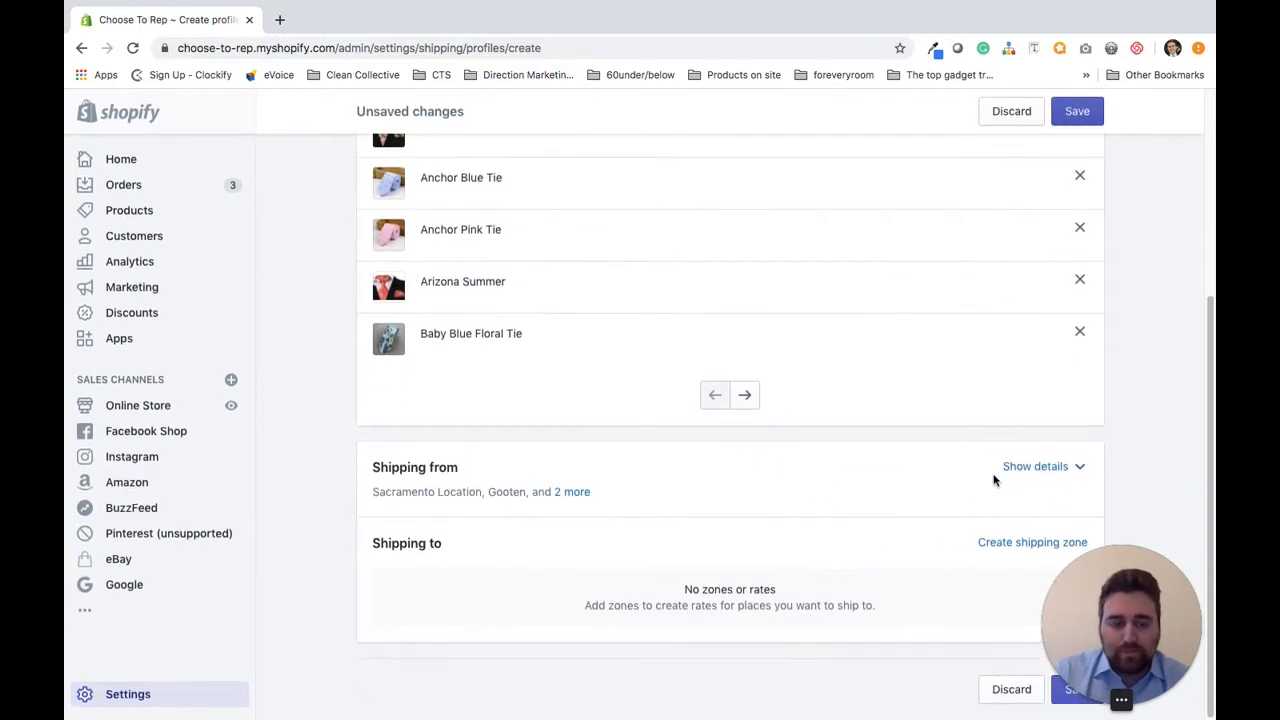
click(999, 545)
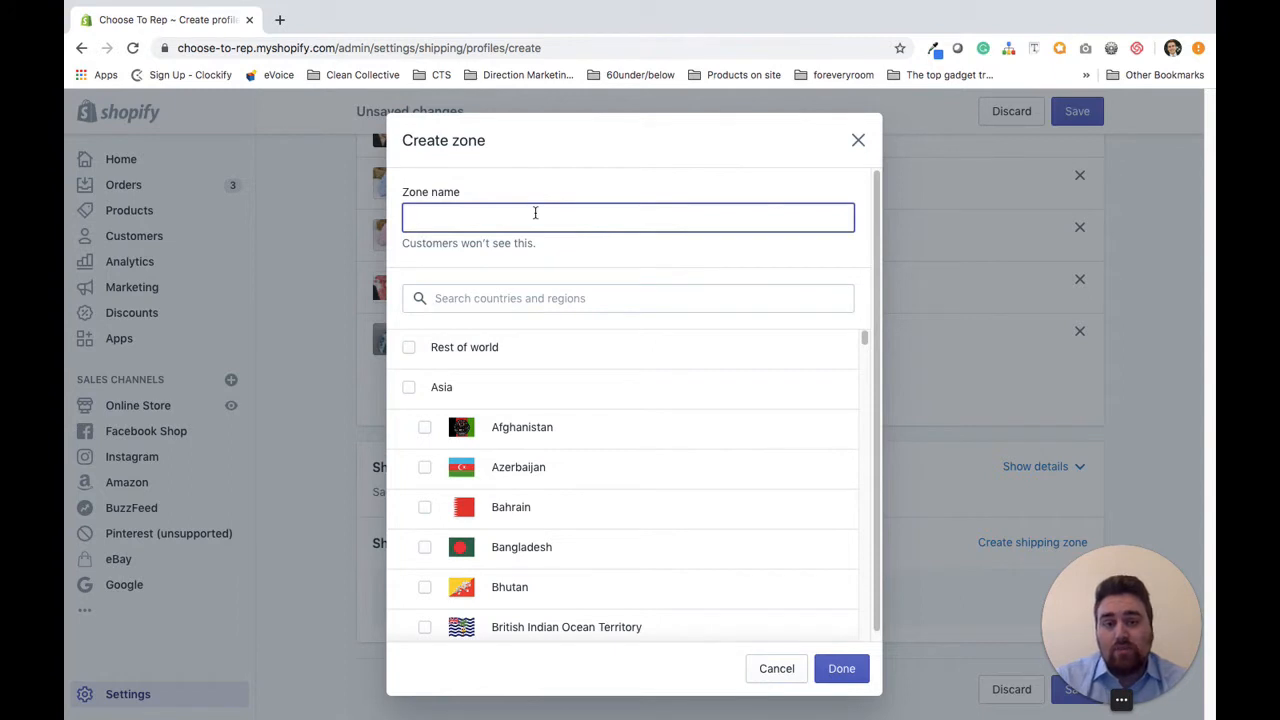
text(United States)
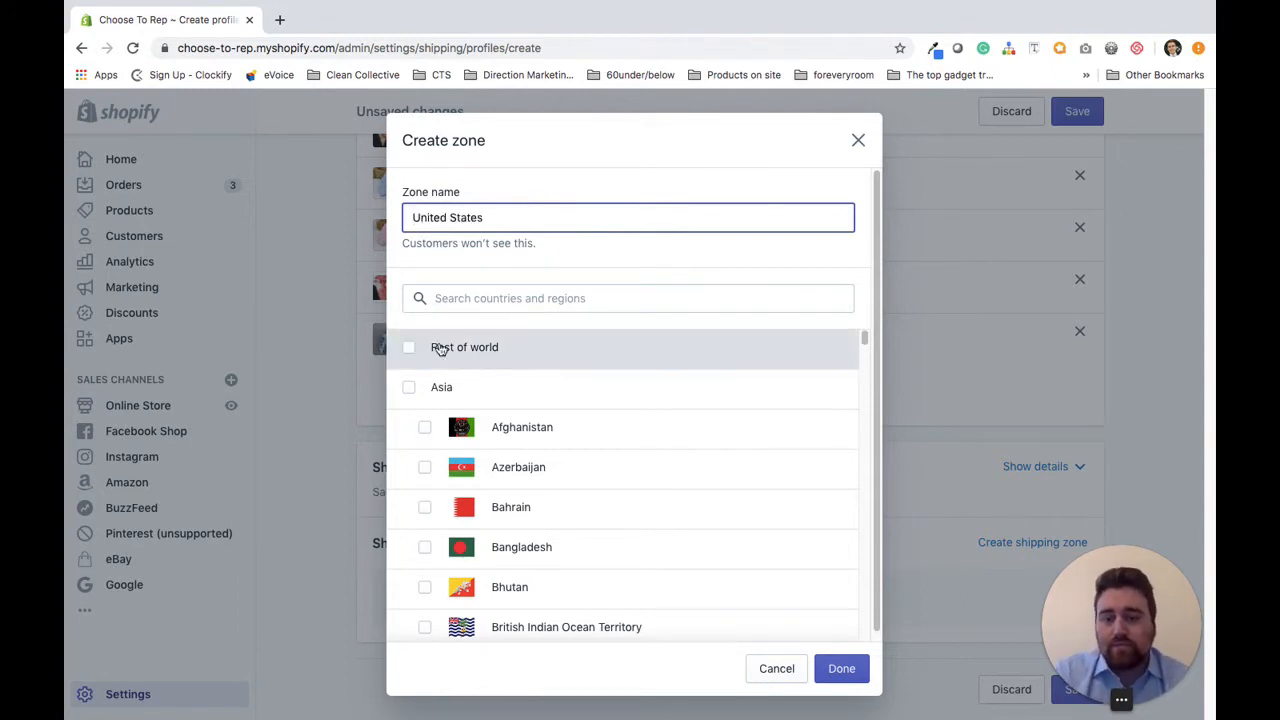
Step: Search the zone's countries for "united States", include the United States with all its states, and finish the zone
click(440, 298)
text(united States)
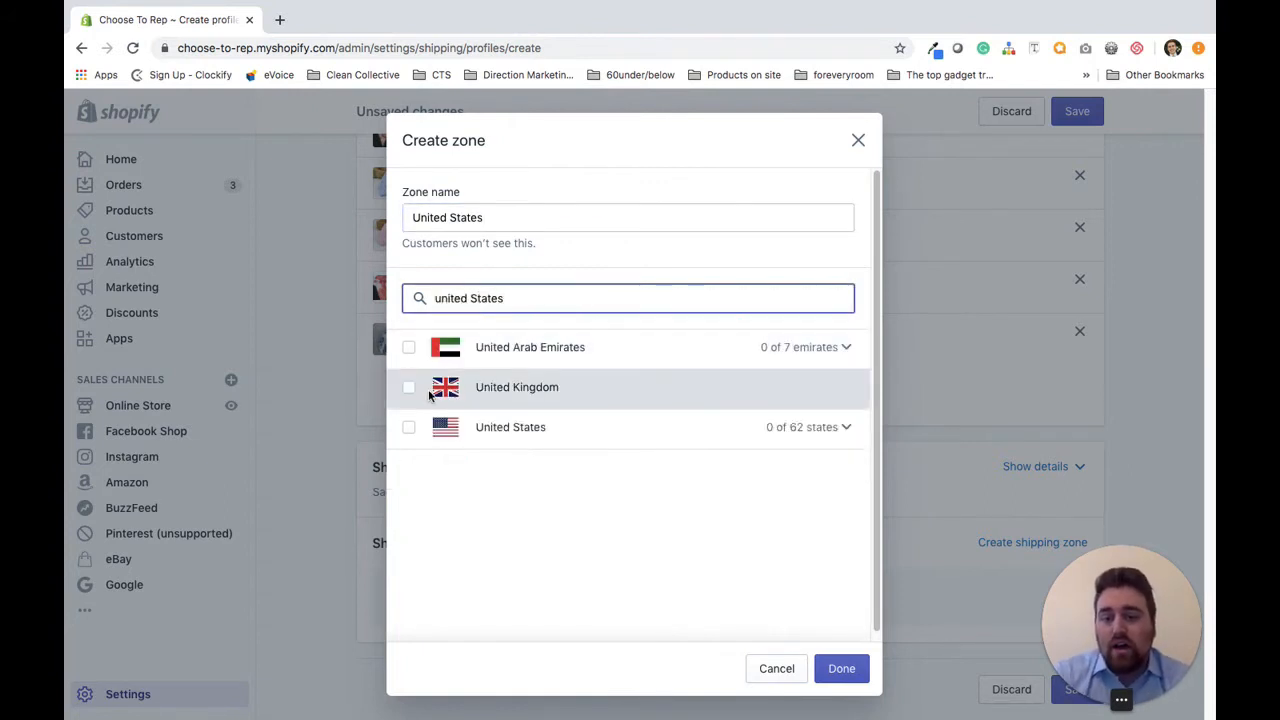
click(842, 349)
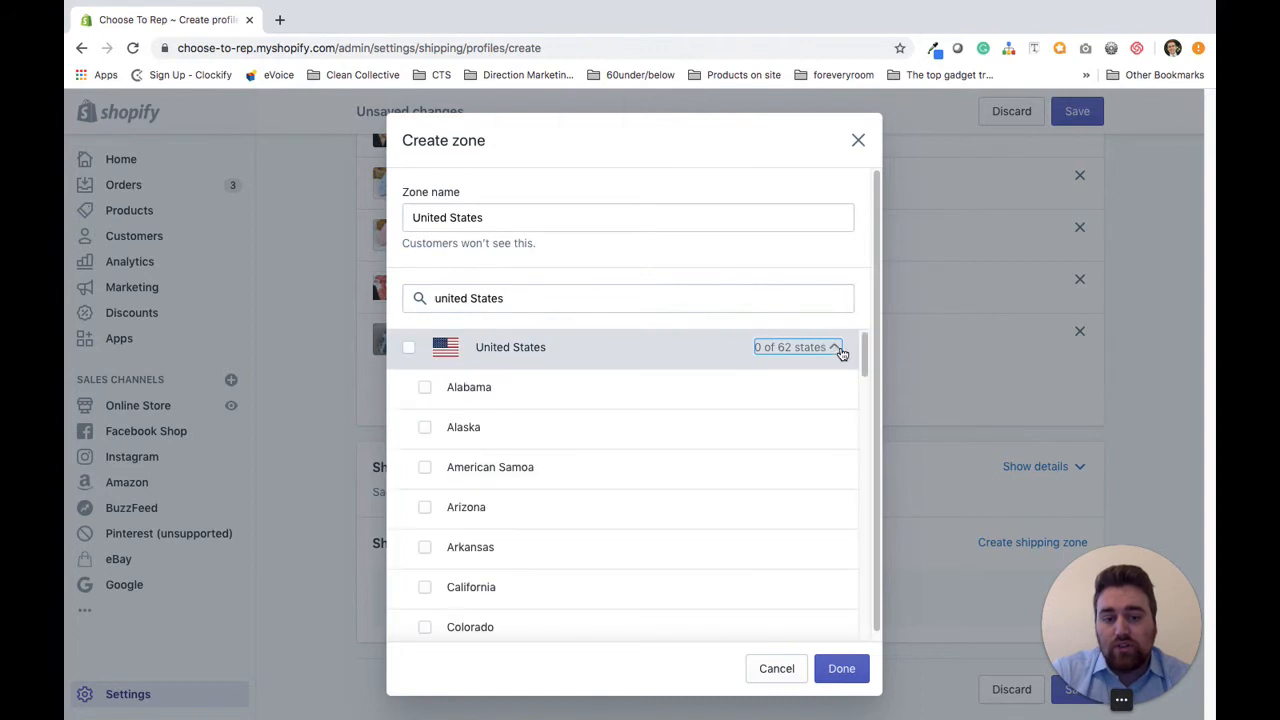
scroll(706, 486, down, 1)
scroll(706, 487, up, 1)
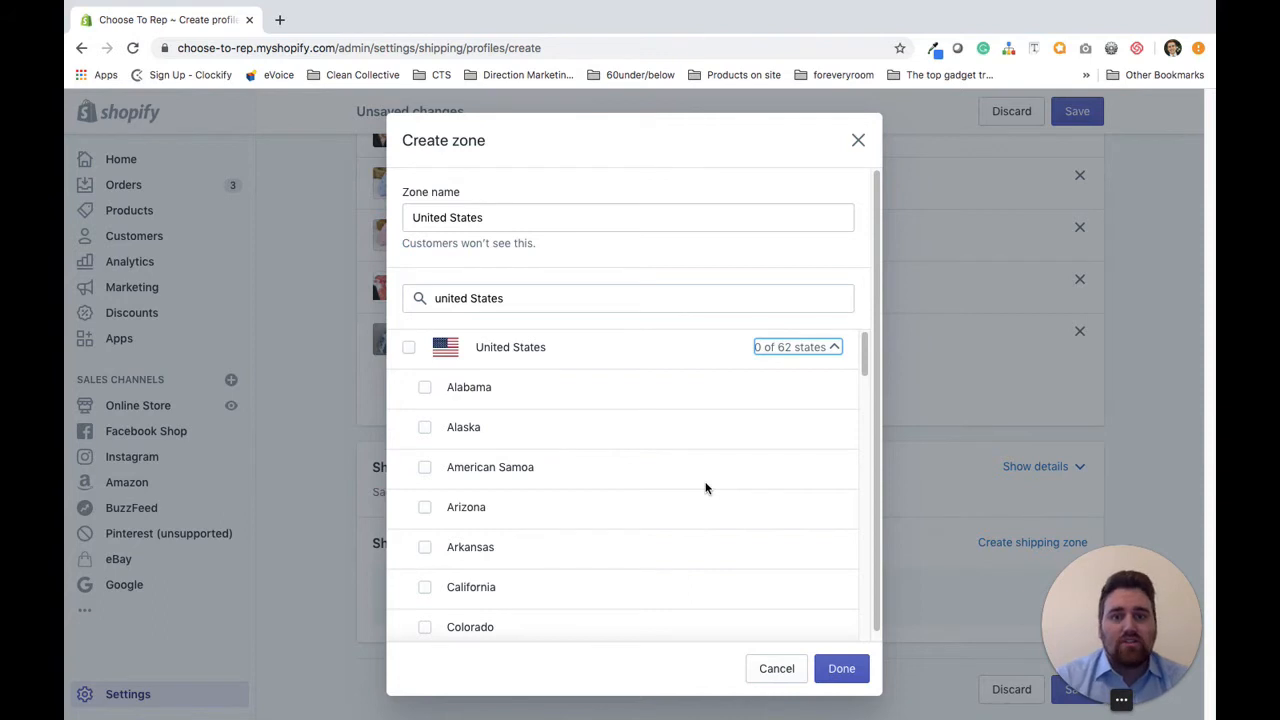
click(410, 347)
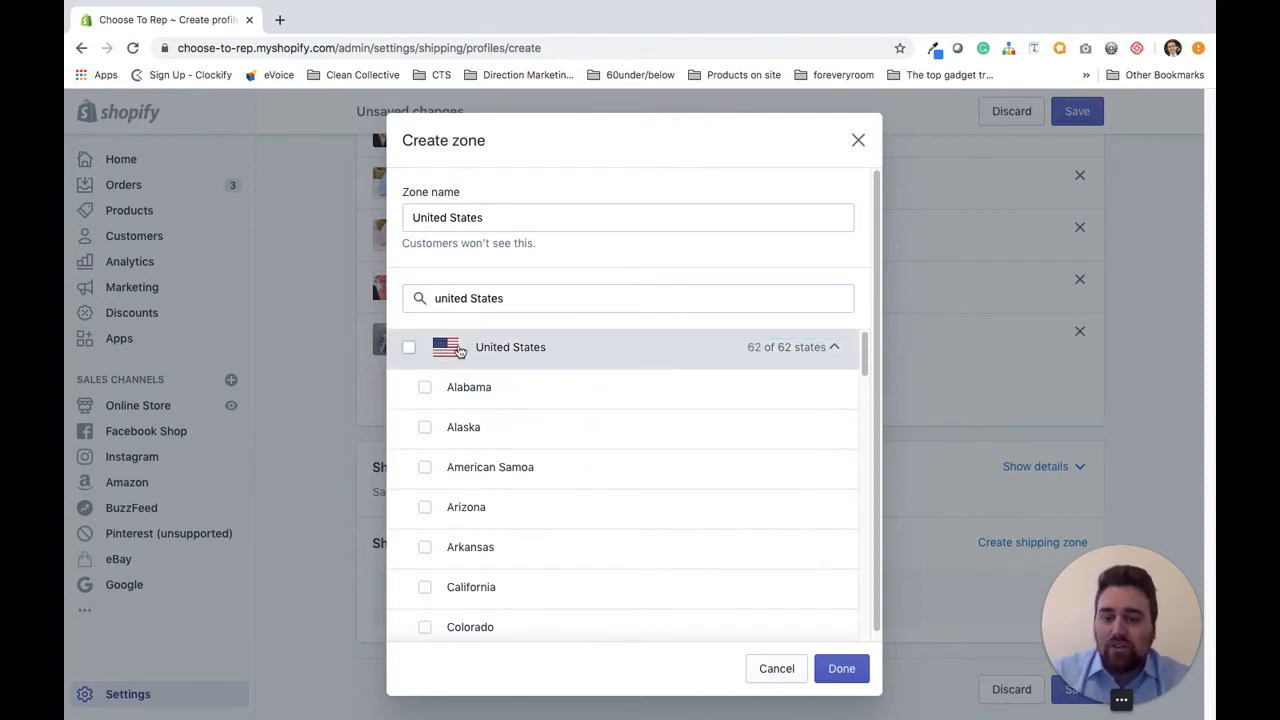
click(850, 668)
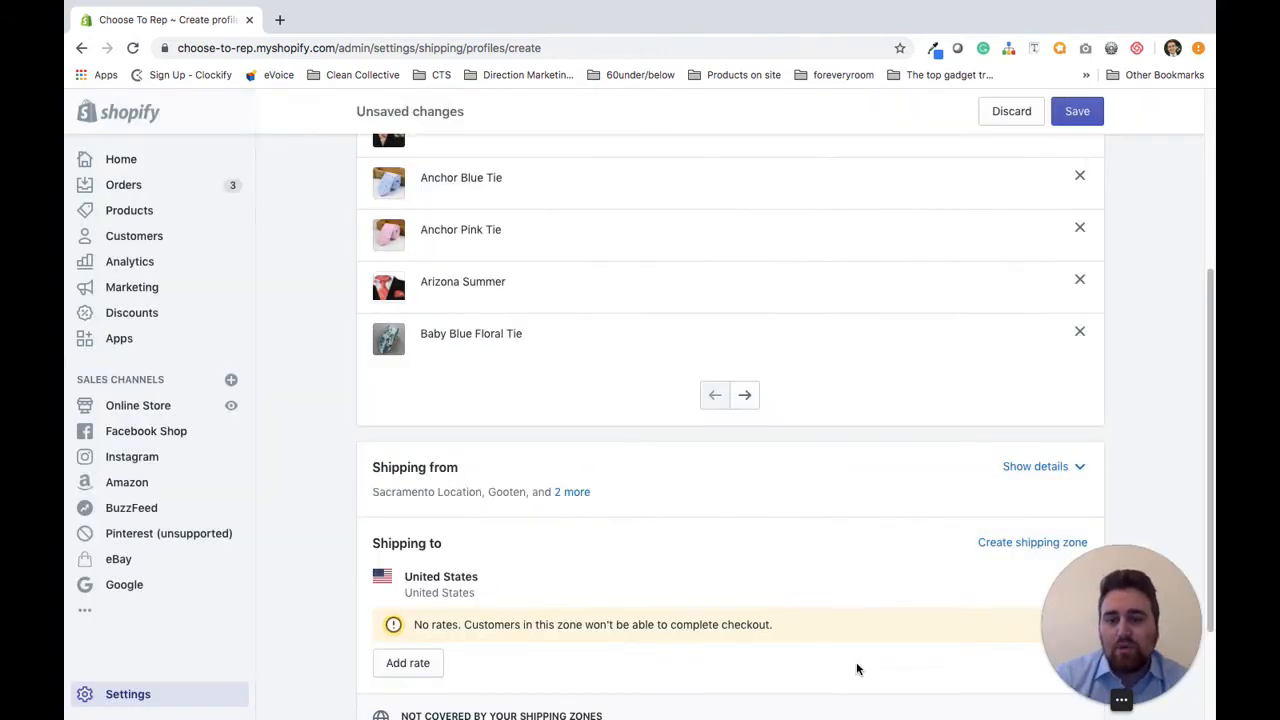
Step: Add an own rate with conditions to the United States zone, named "Standard Shipping (2-4 weeks)" and priced at $5.00
scroll(782, 642, down, 3)
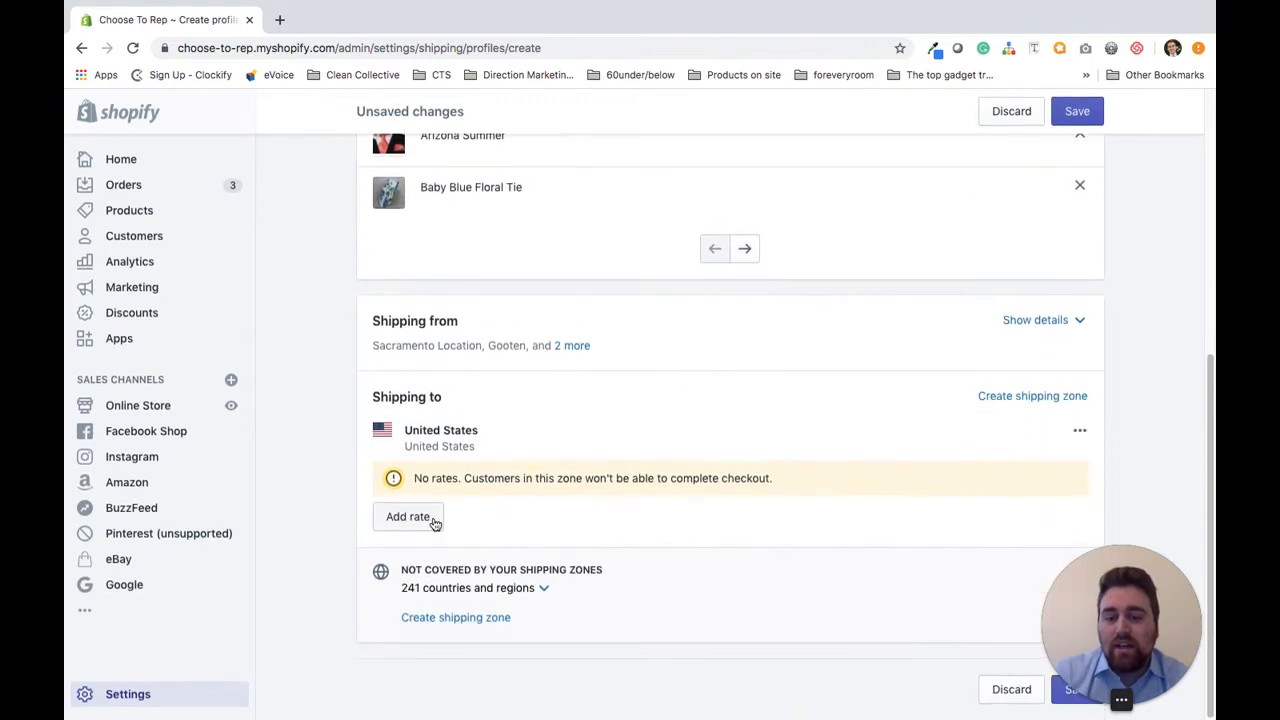
click(437, 518)
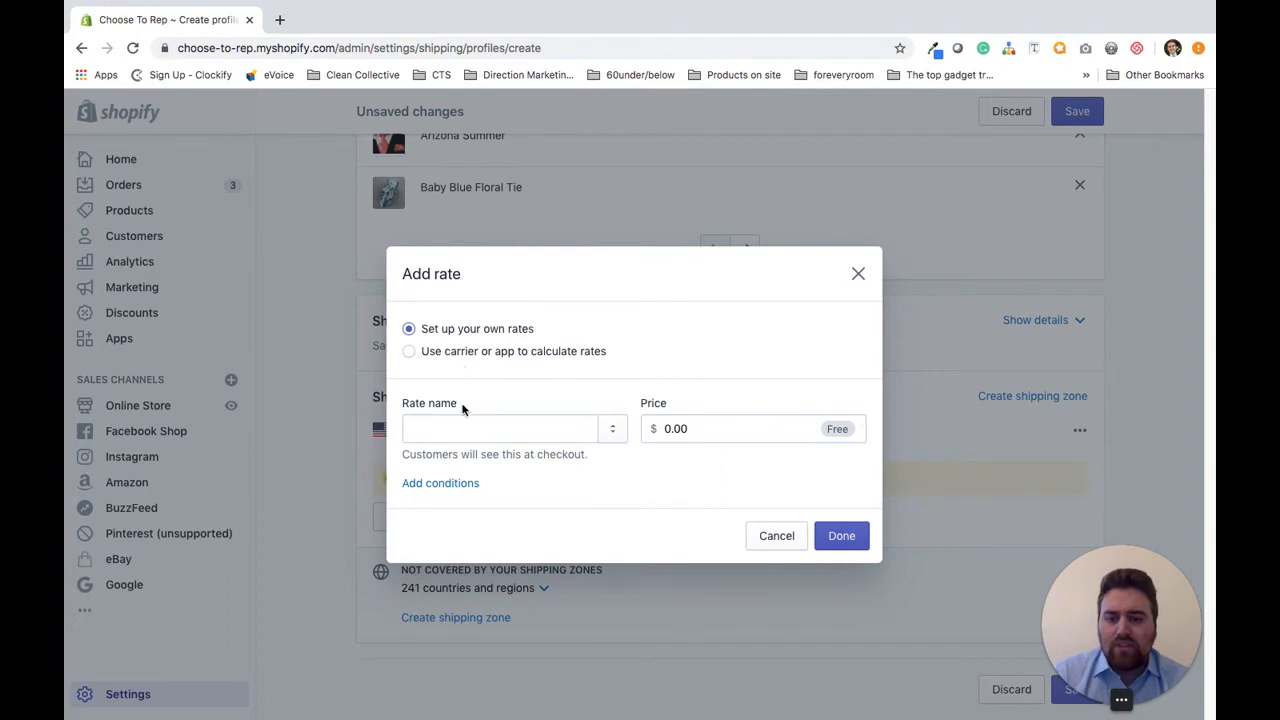
click(450, 483)
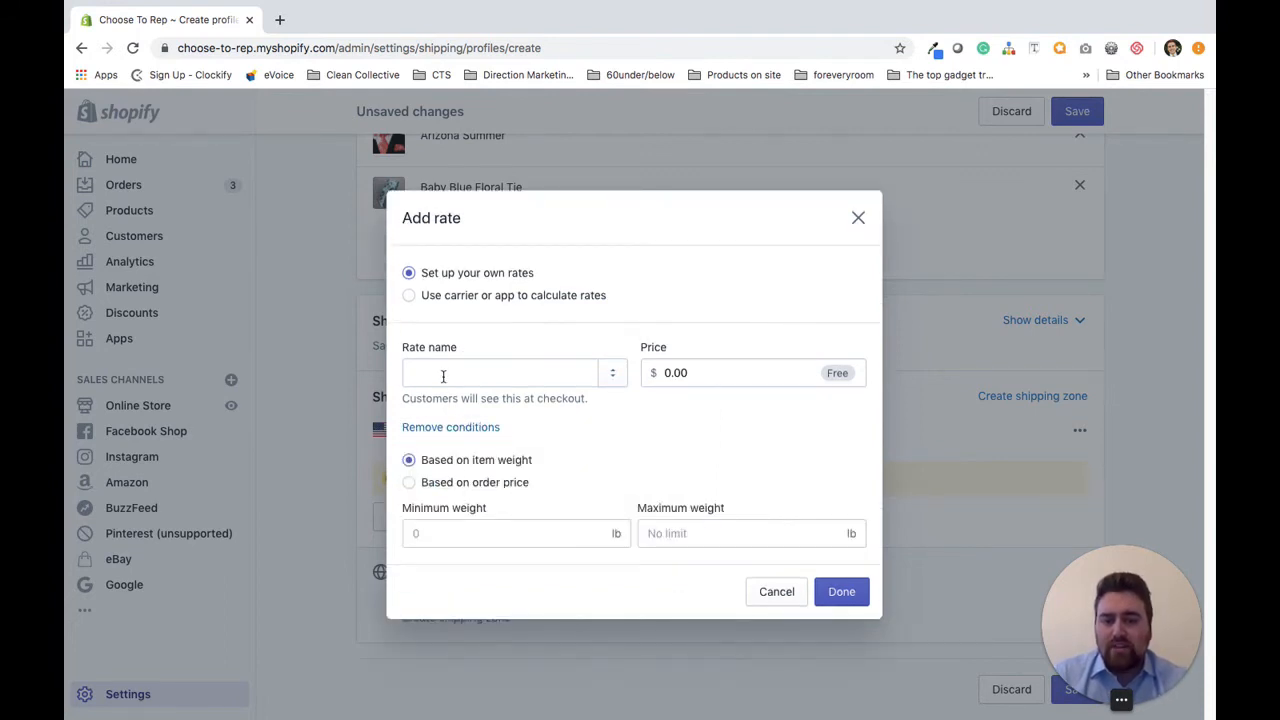
click(447, 379)
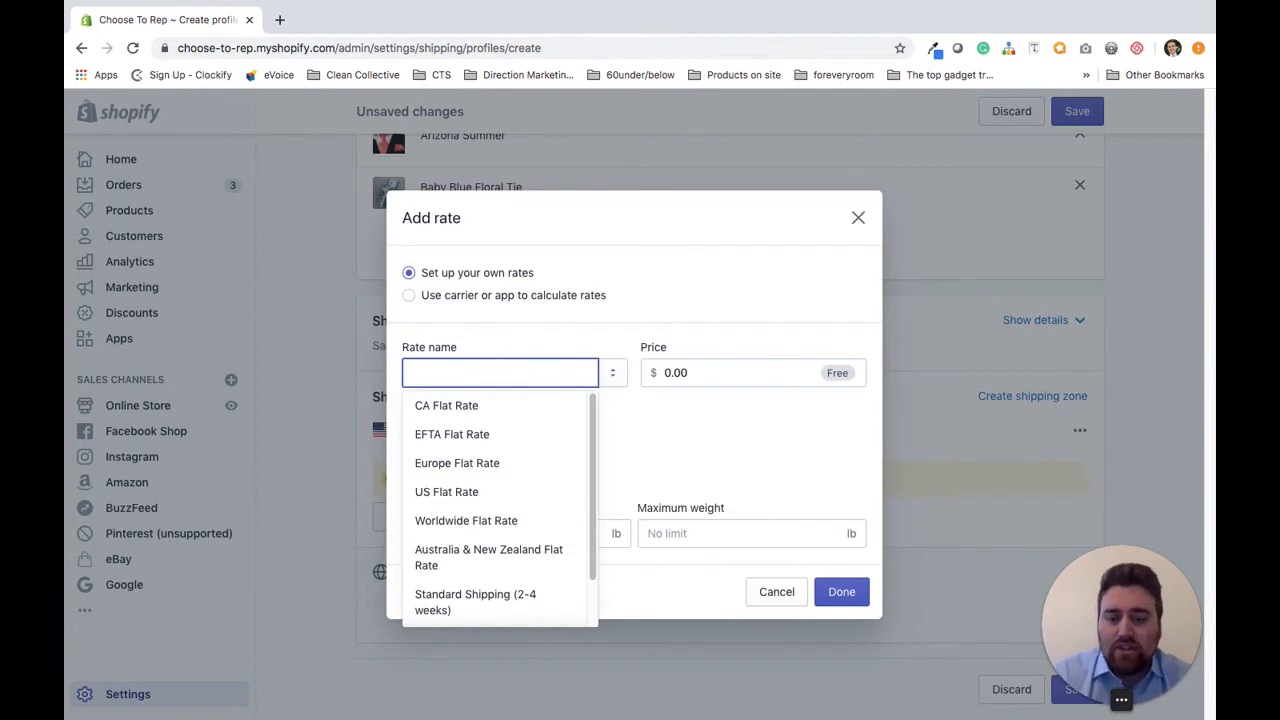
text(St)
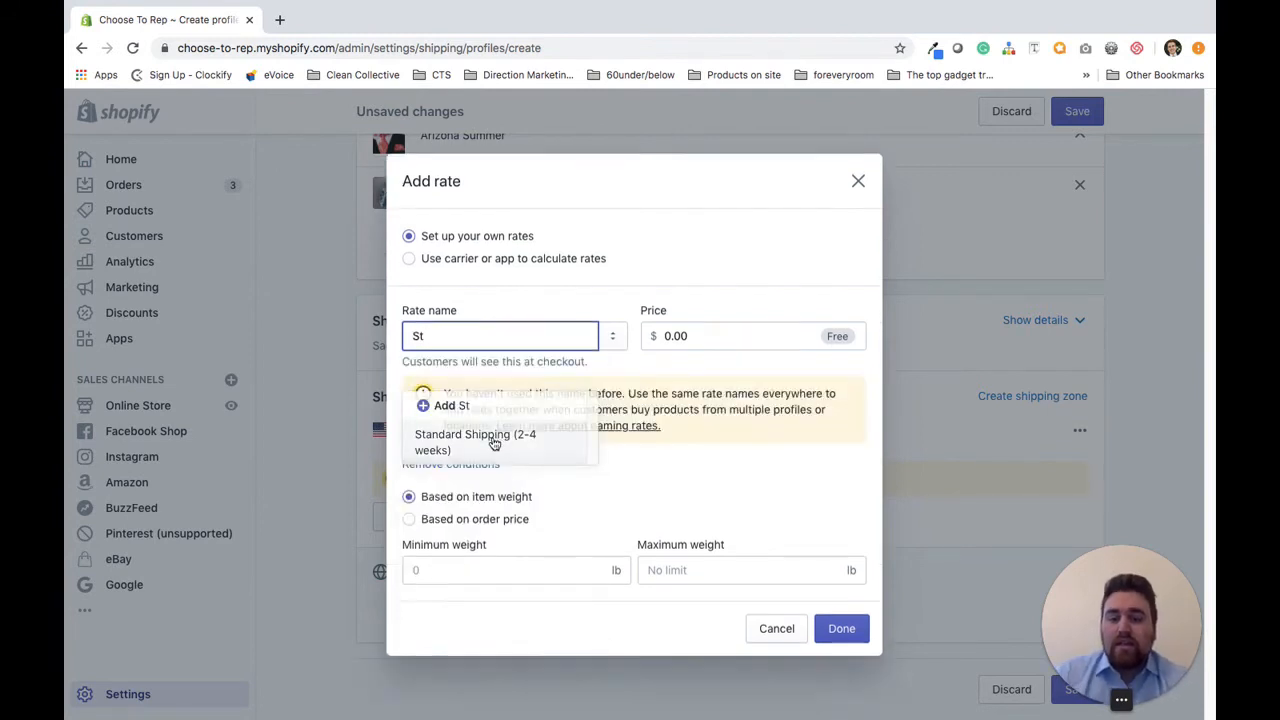
click(491, 442)
click(688, 374)
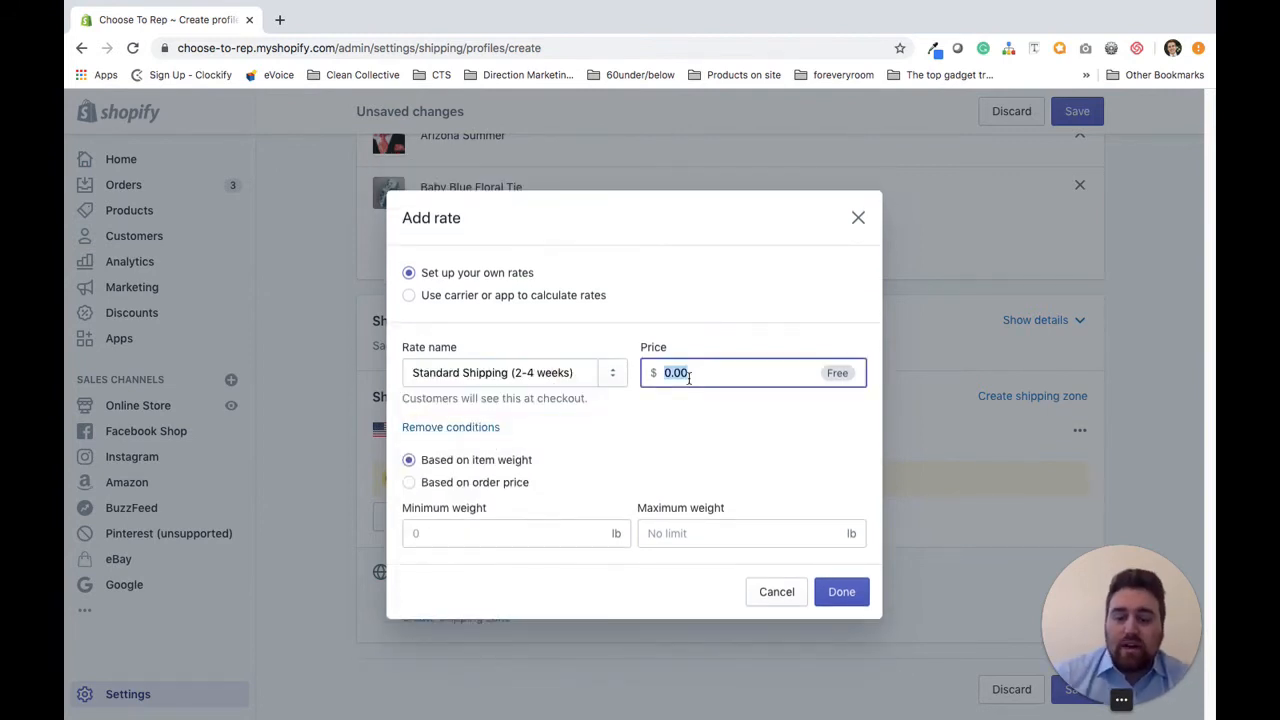
text(5)
click(690, 432)
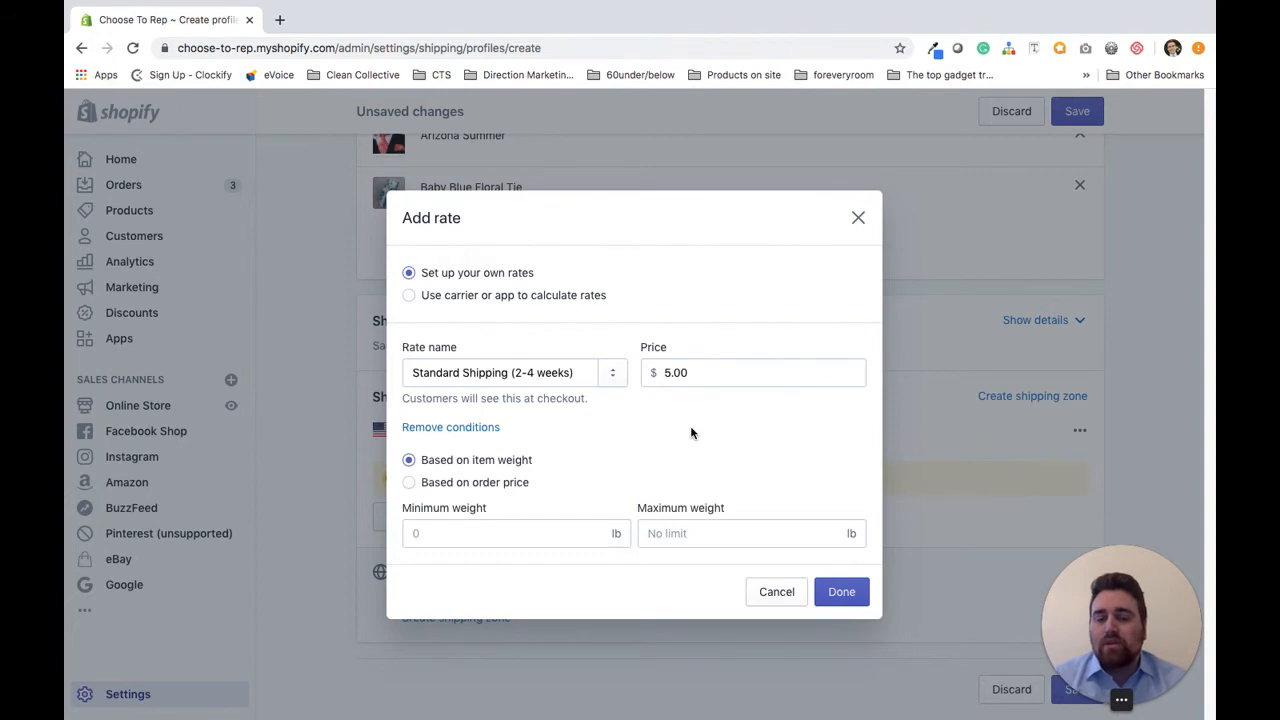
Step: Finish the rate with its condition type based on item weight, and save the shipping profile
click(409, 482)
click(409, 460)
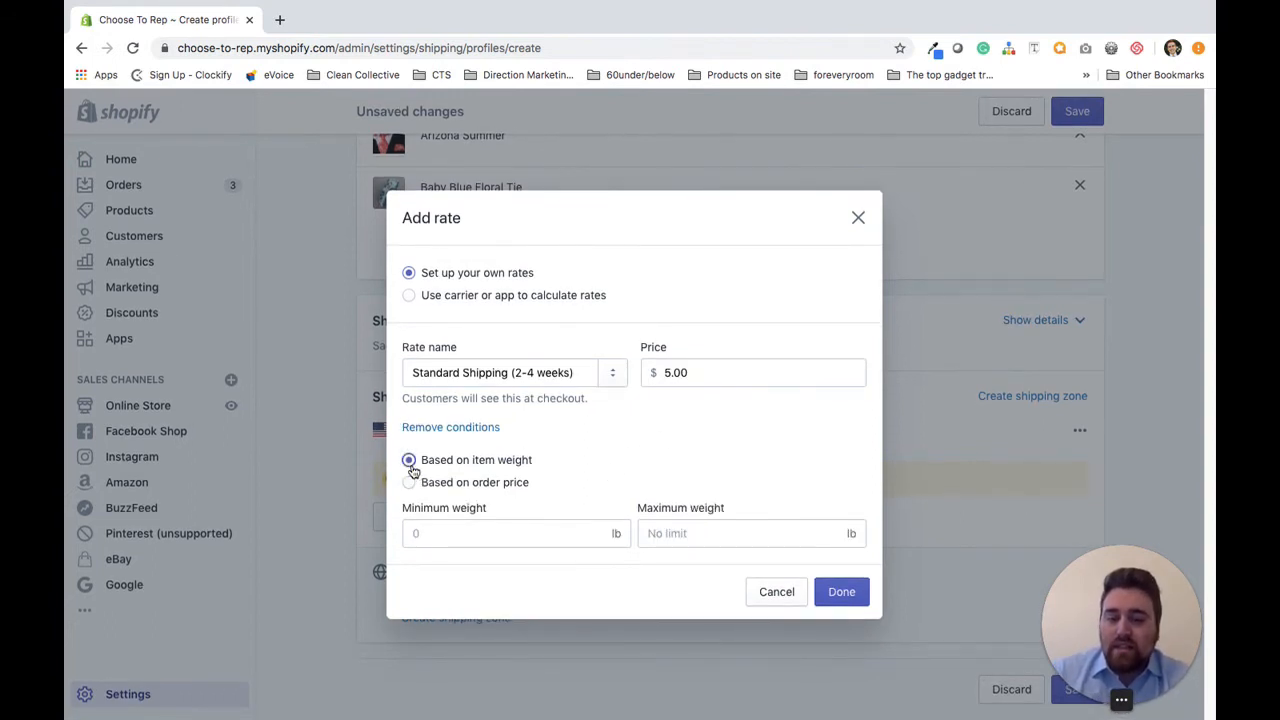
click(842, 592)
scroll(859, 568, down, 2)
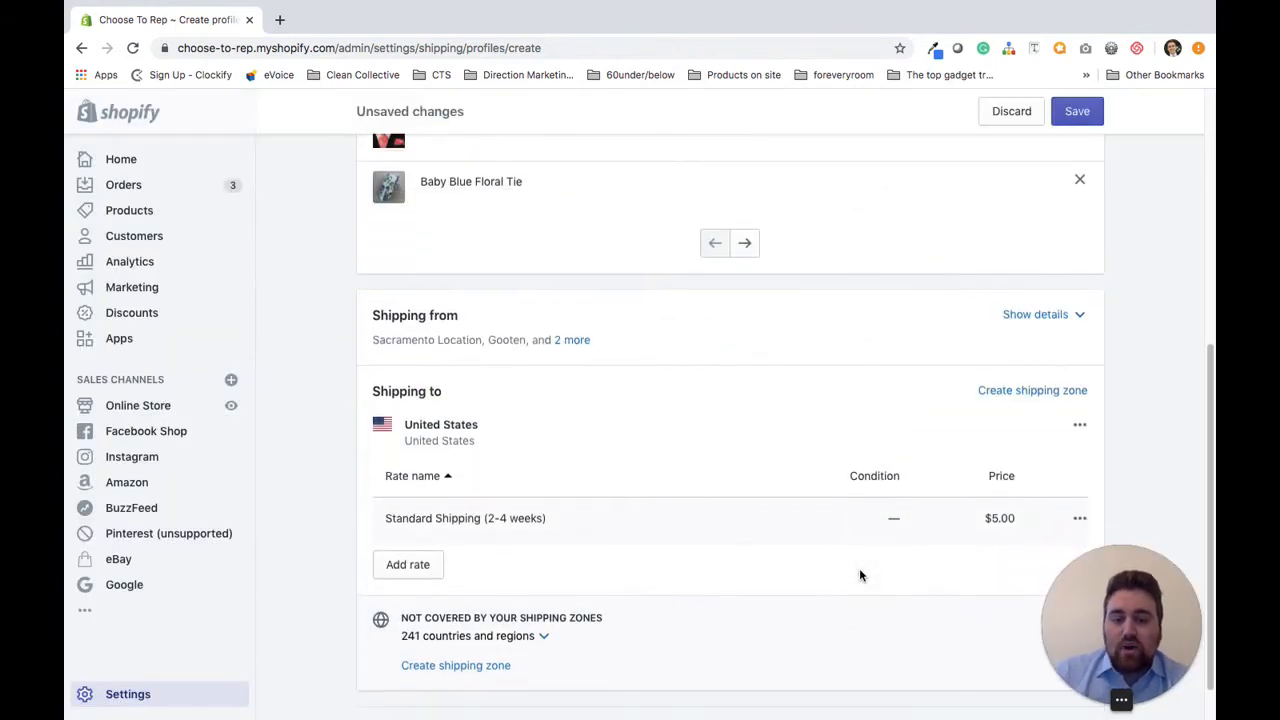
click(1065, 110)
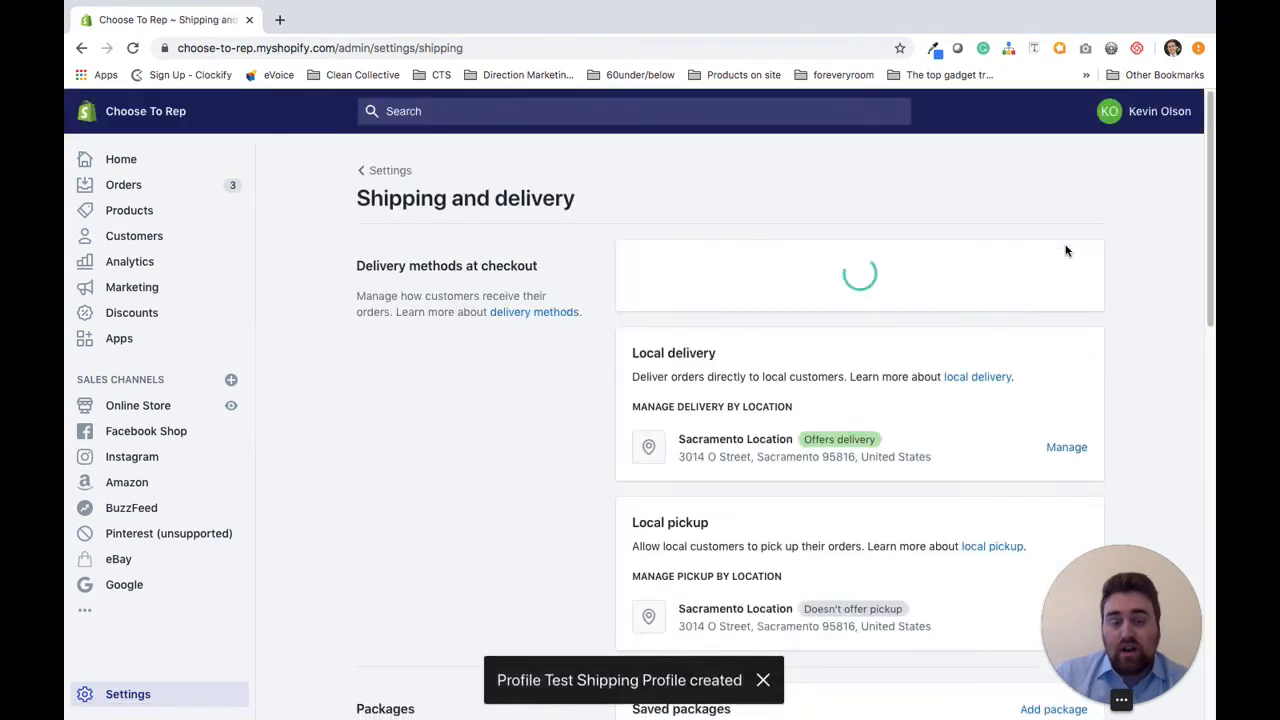
Step: Start another custom shipping profile and name it "Fragile Products"
scroll(1037, 403, down, 2)
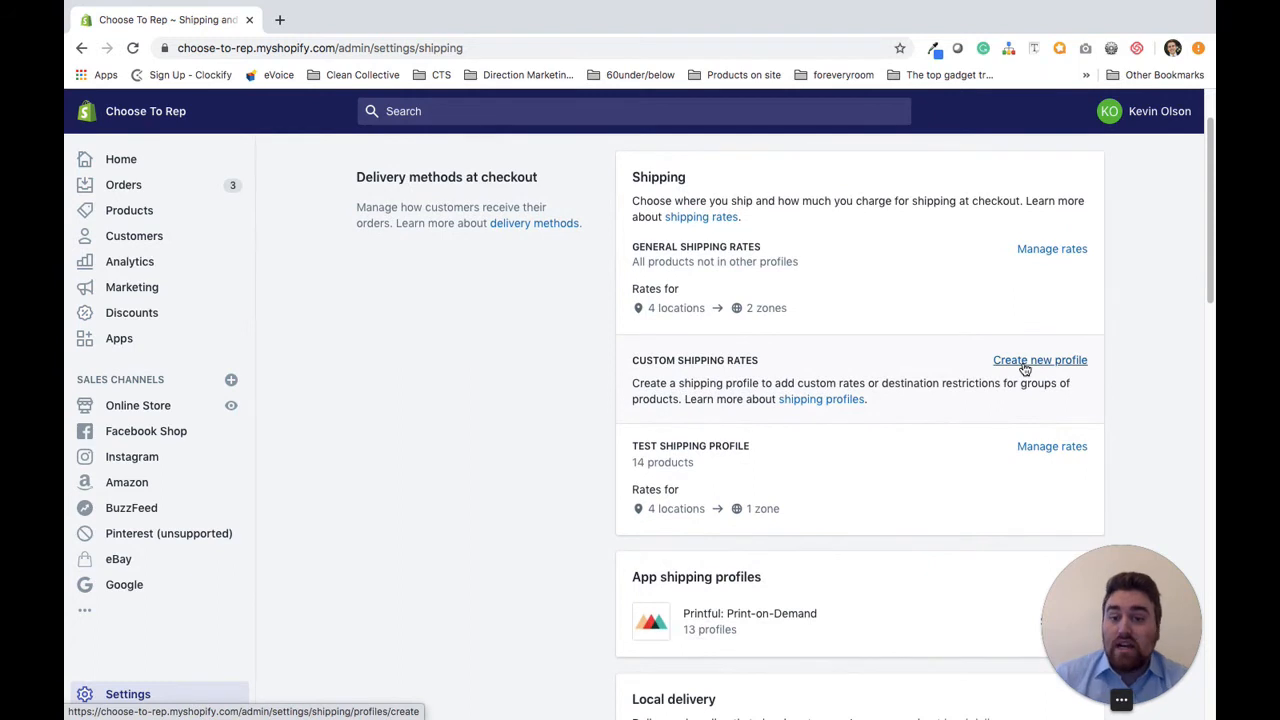
click(1024, 365)
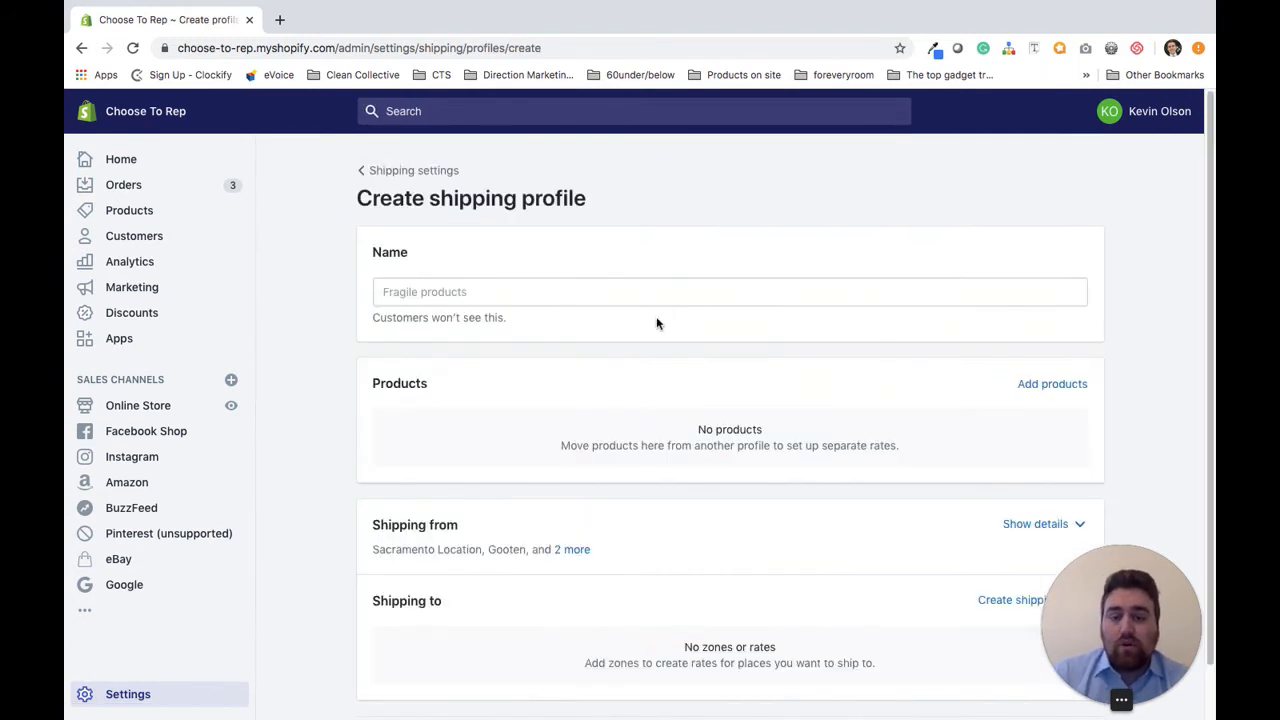
click(591, 294)
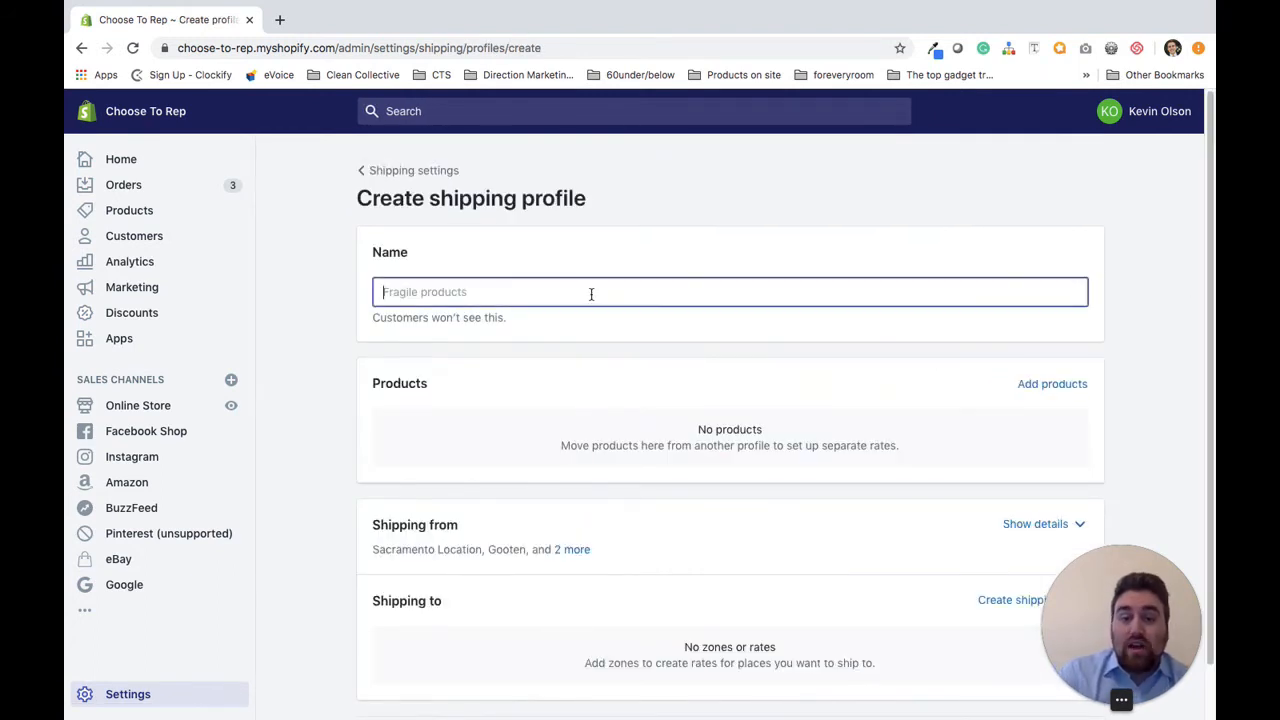
text(Fragile Products)
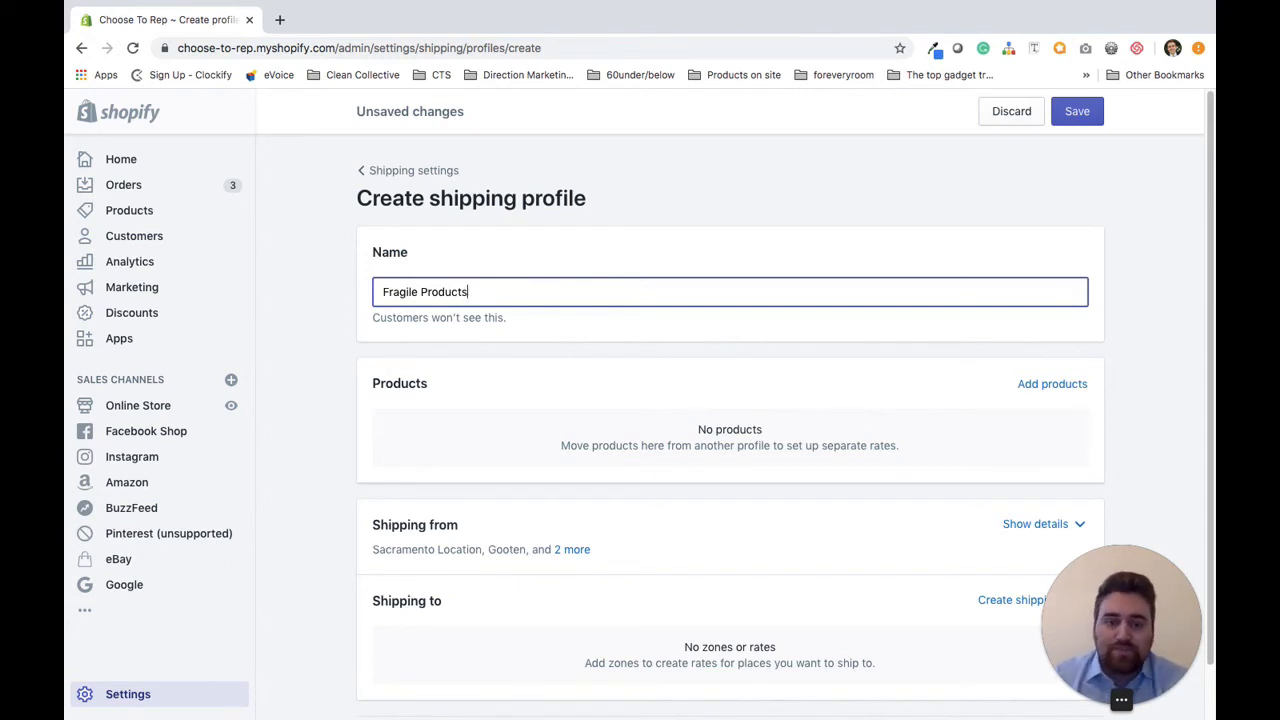
Step: Open the product selection for the profile and select all variants of 3 Piece Sets and 3 Piece Tie Clips
click(1040, 386)
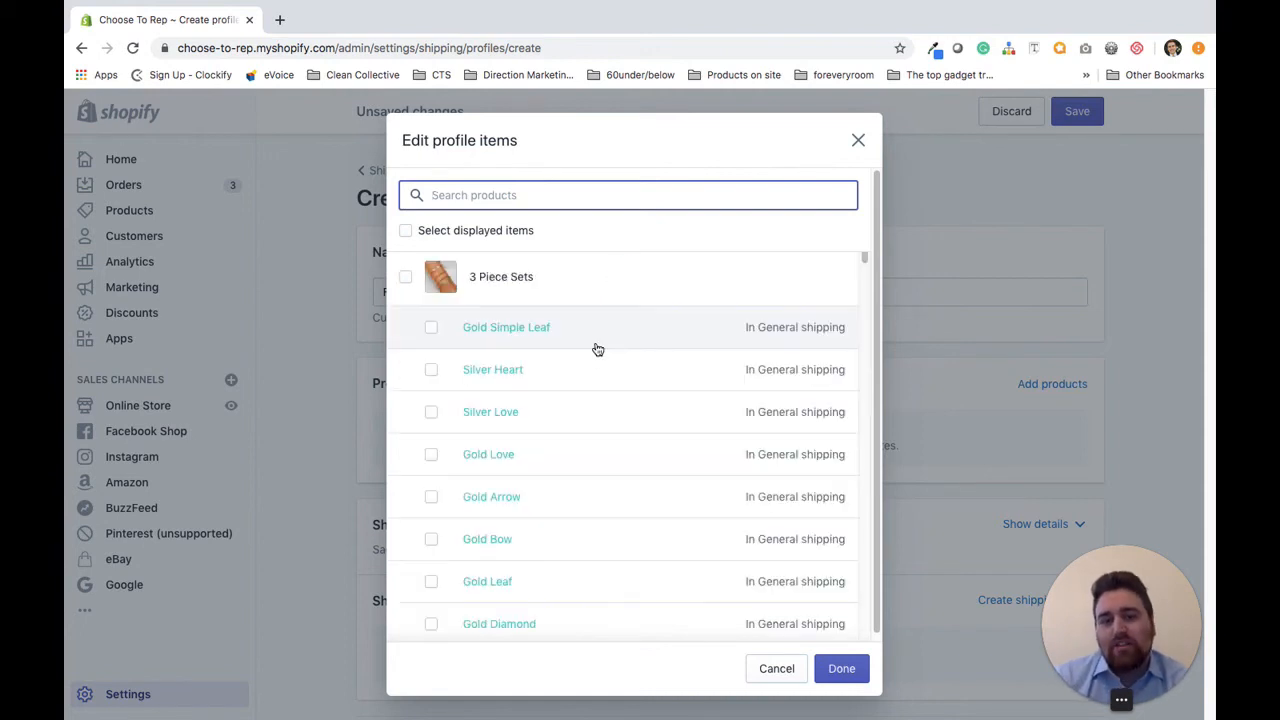
scroll(526, 443, down, 10)
scroll(528, 443, up, 8)
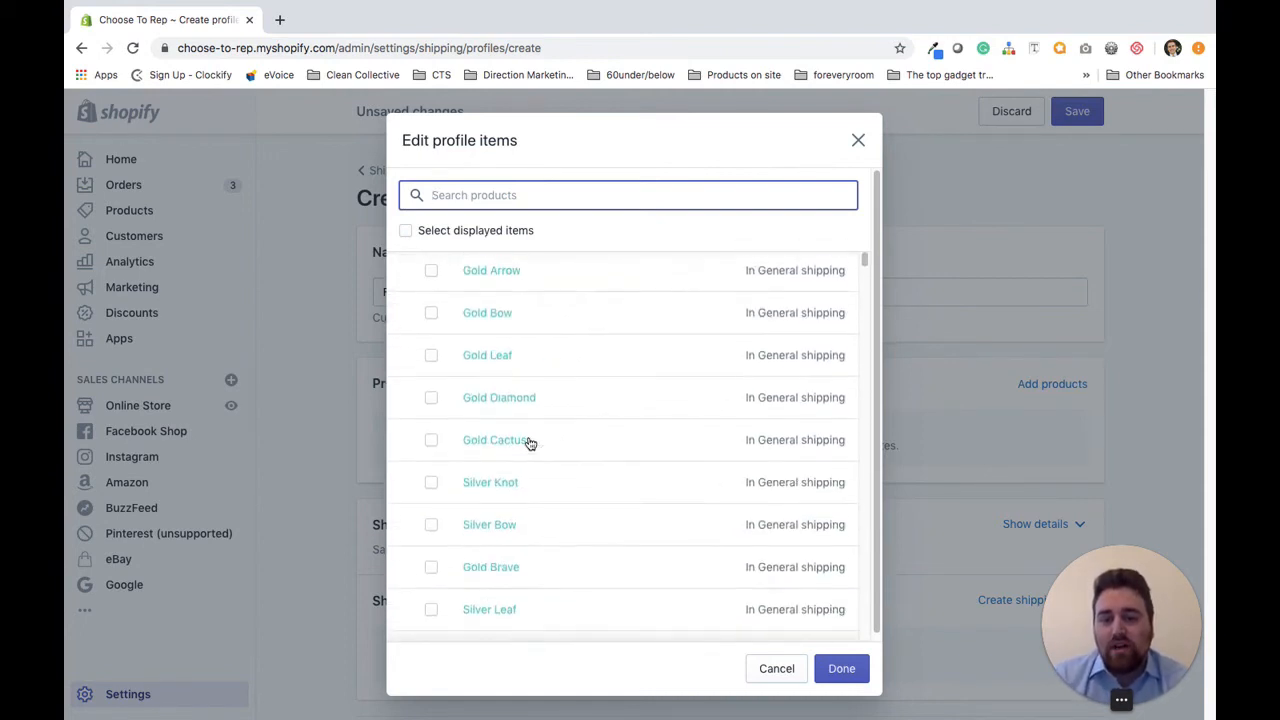
scroll(430, 328, up, 4)
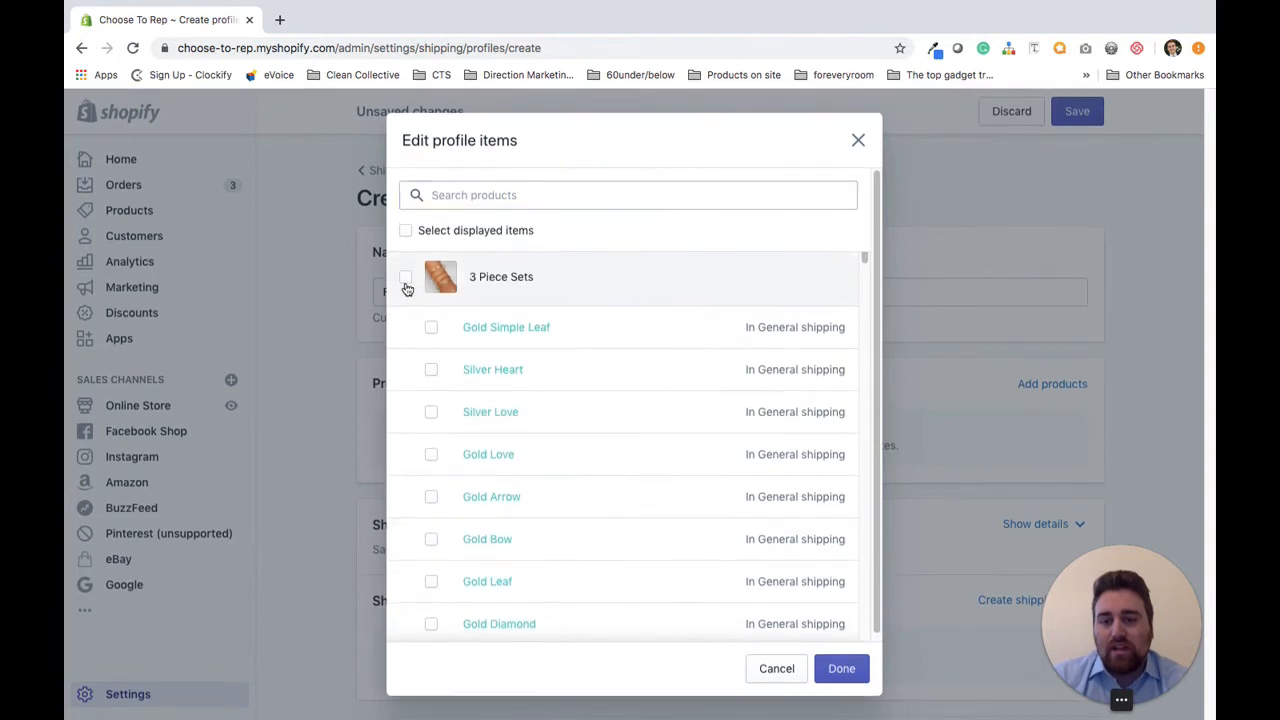
click(405, 277)
scroll(465, 477, down, 6)
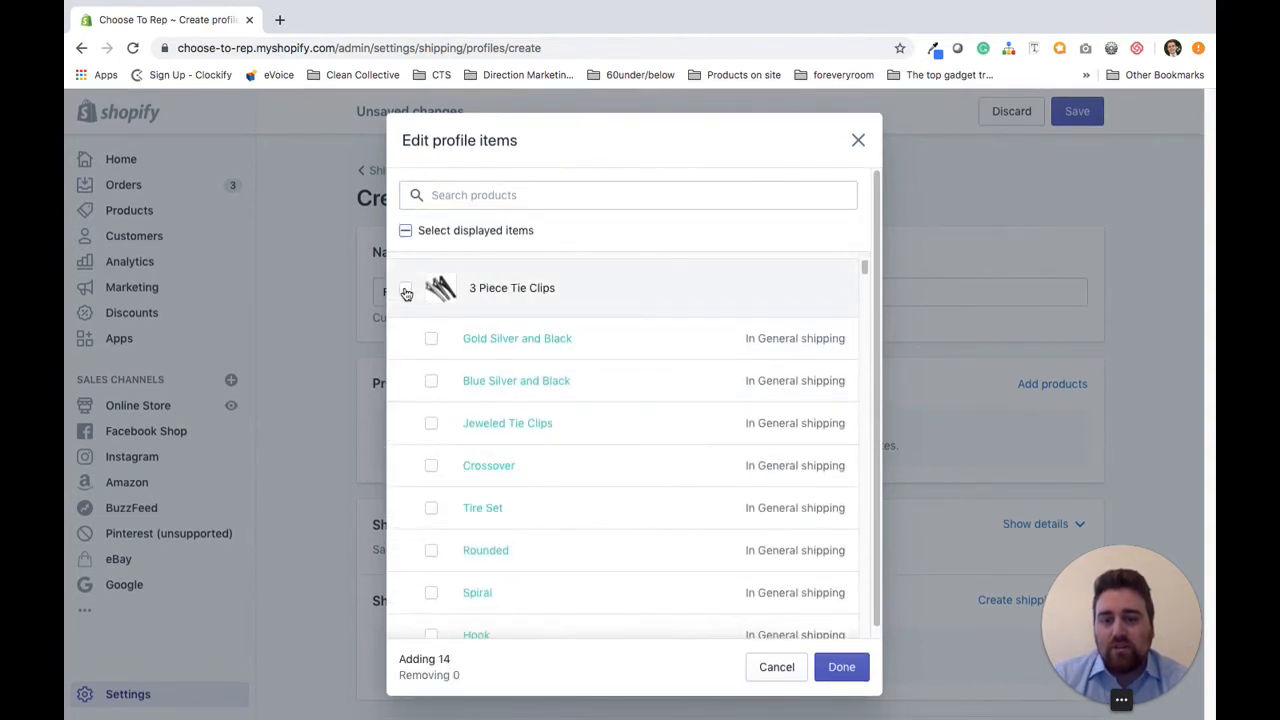
click(405, 282)
Step: Search for "watches", select Alaska Flag Watch and its Dark Marble and Light Marble versions, and add all selected products to the profile
scroll(483, 480, down, 10)
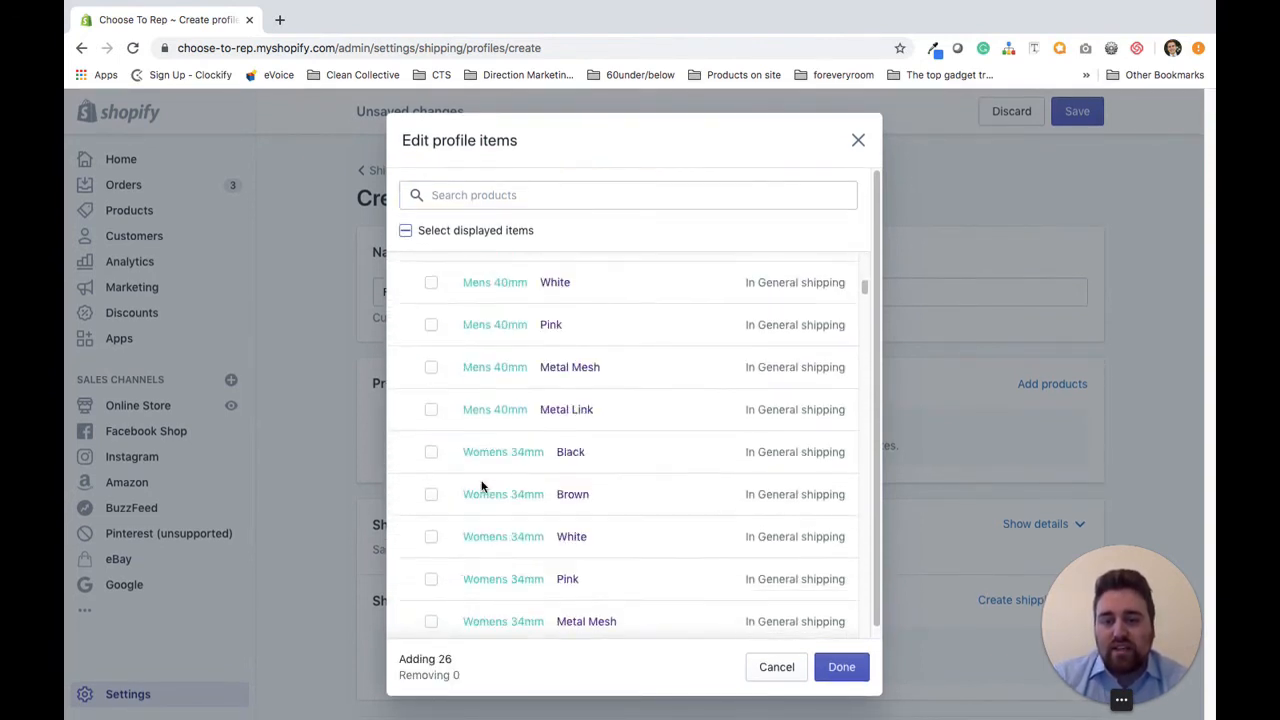
click(457, 198)
text(watch)
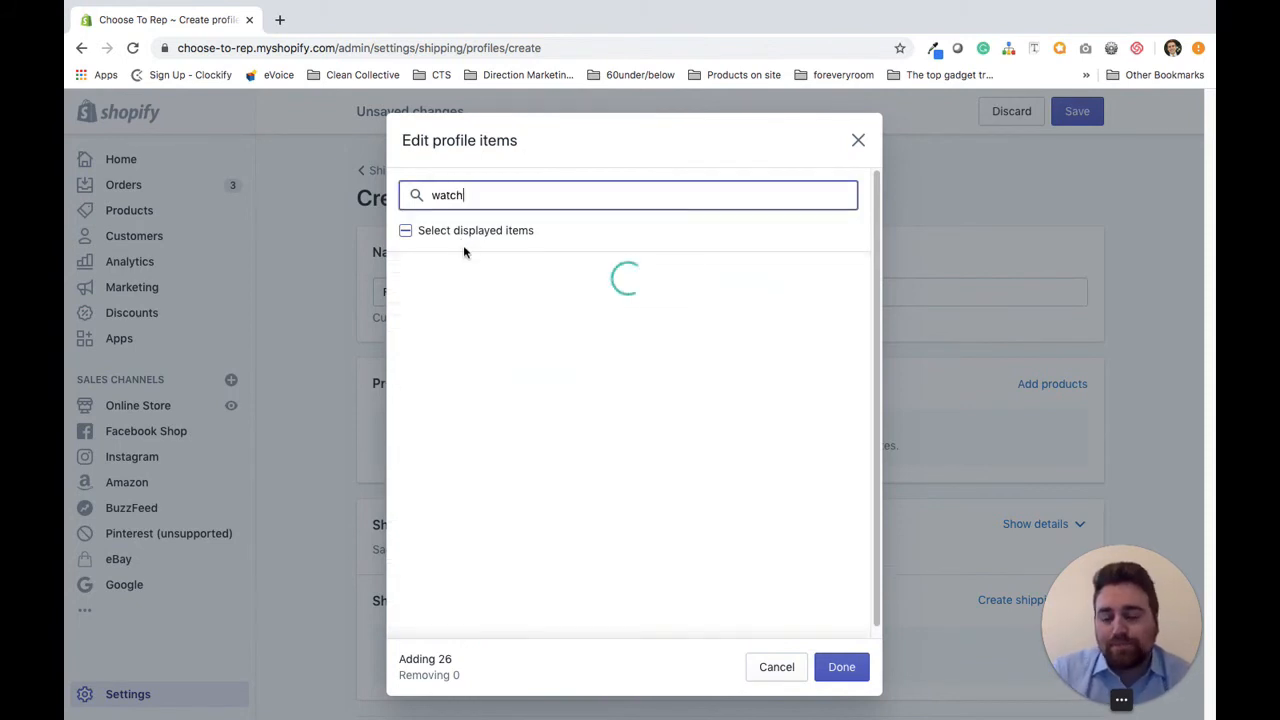
text(es)
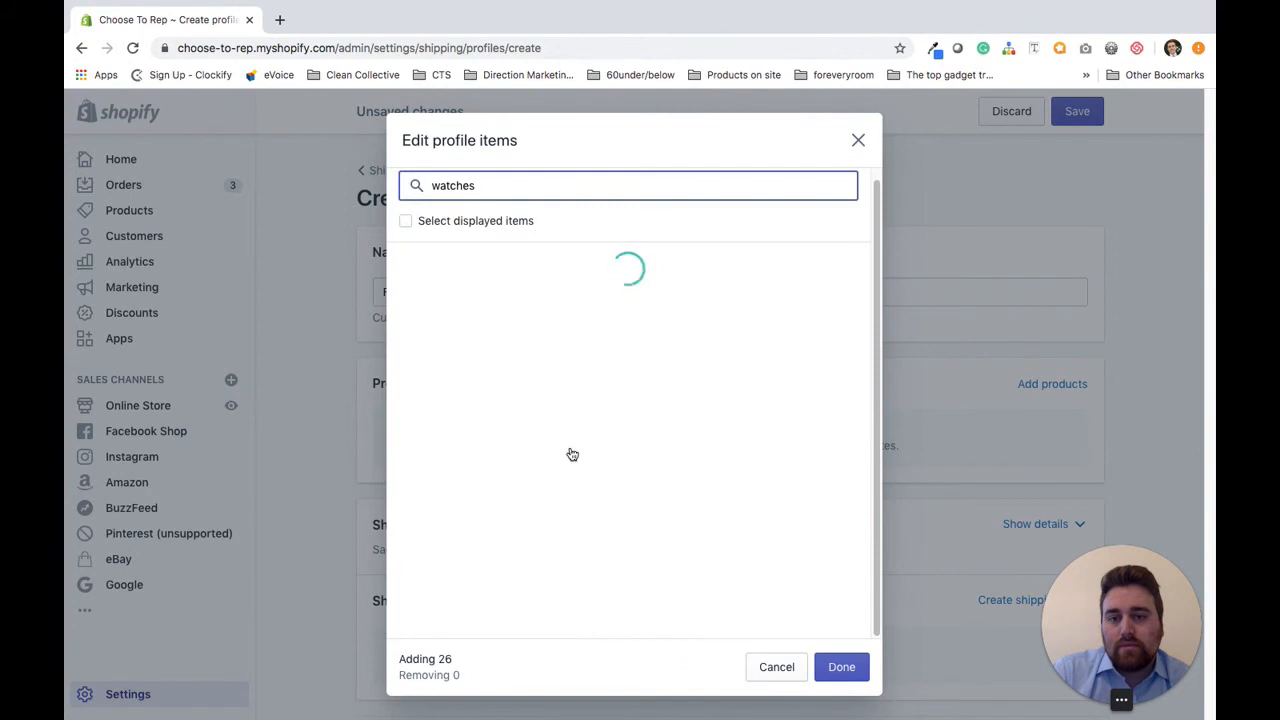
scroll(571, 454, down, 10)
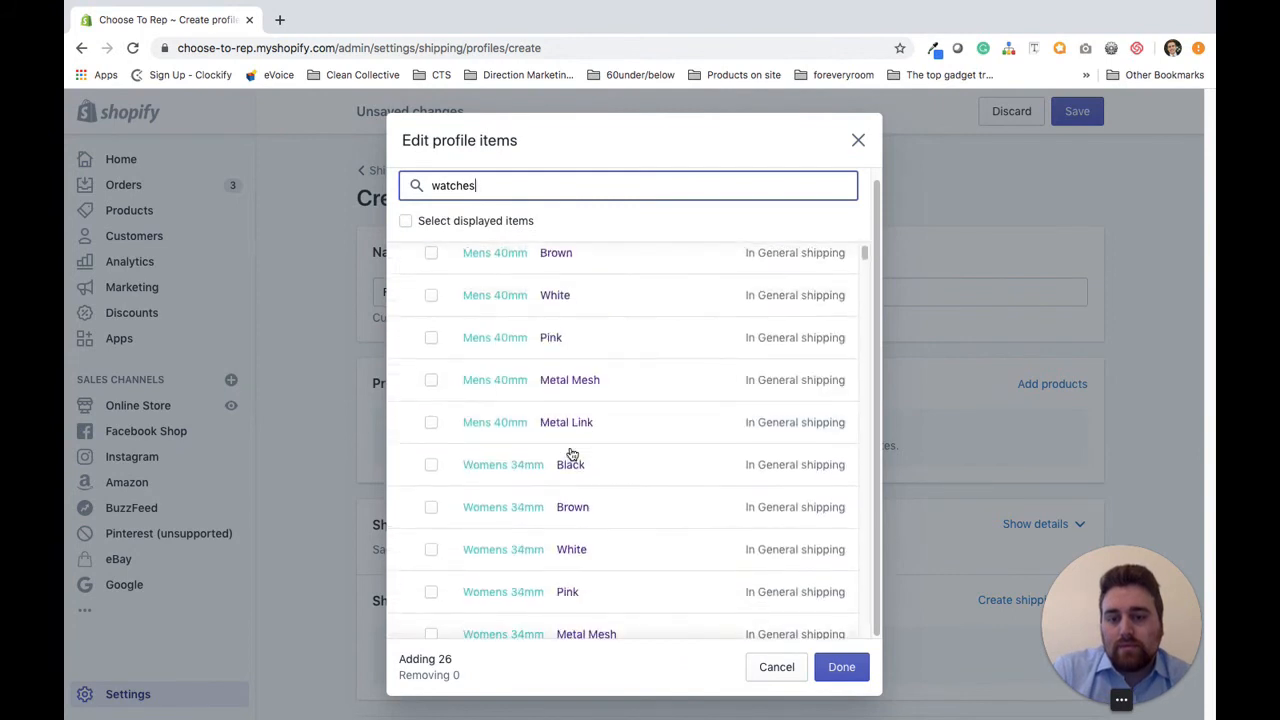
click(405, 311)
scroll(434, 451, down, 4)
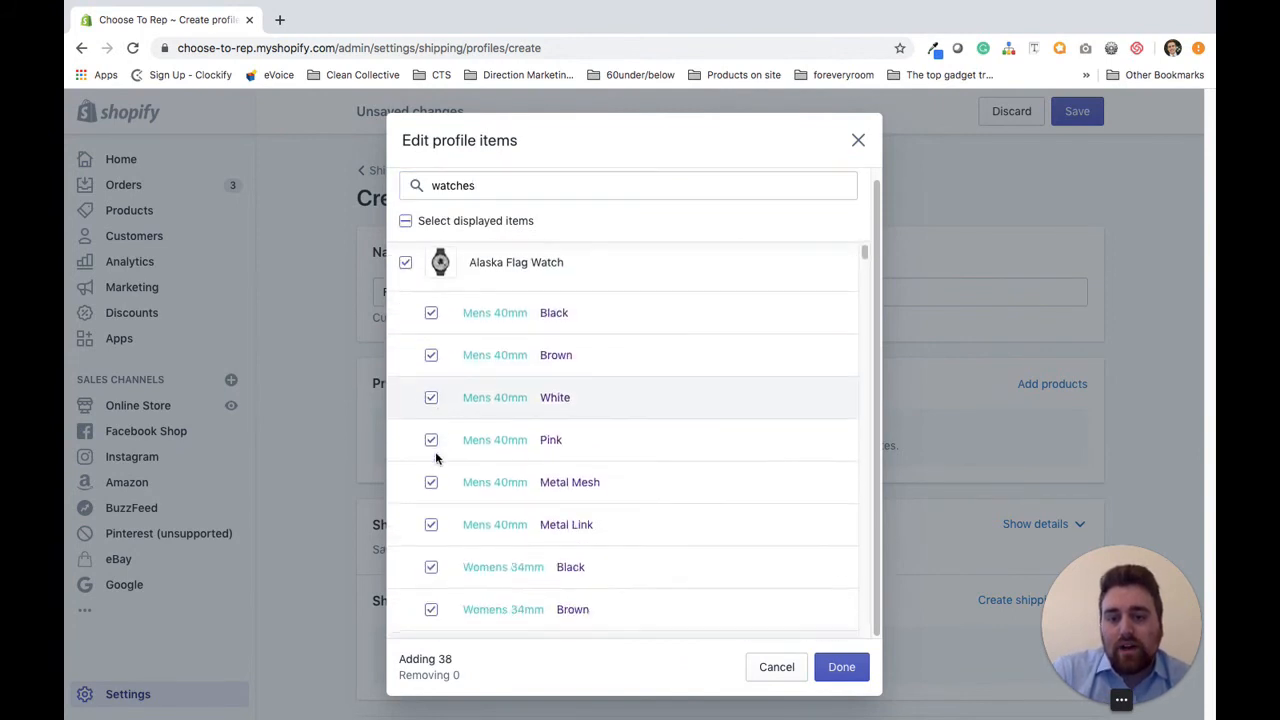
click(406, 456)
scroll(440, 490, down, 8)
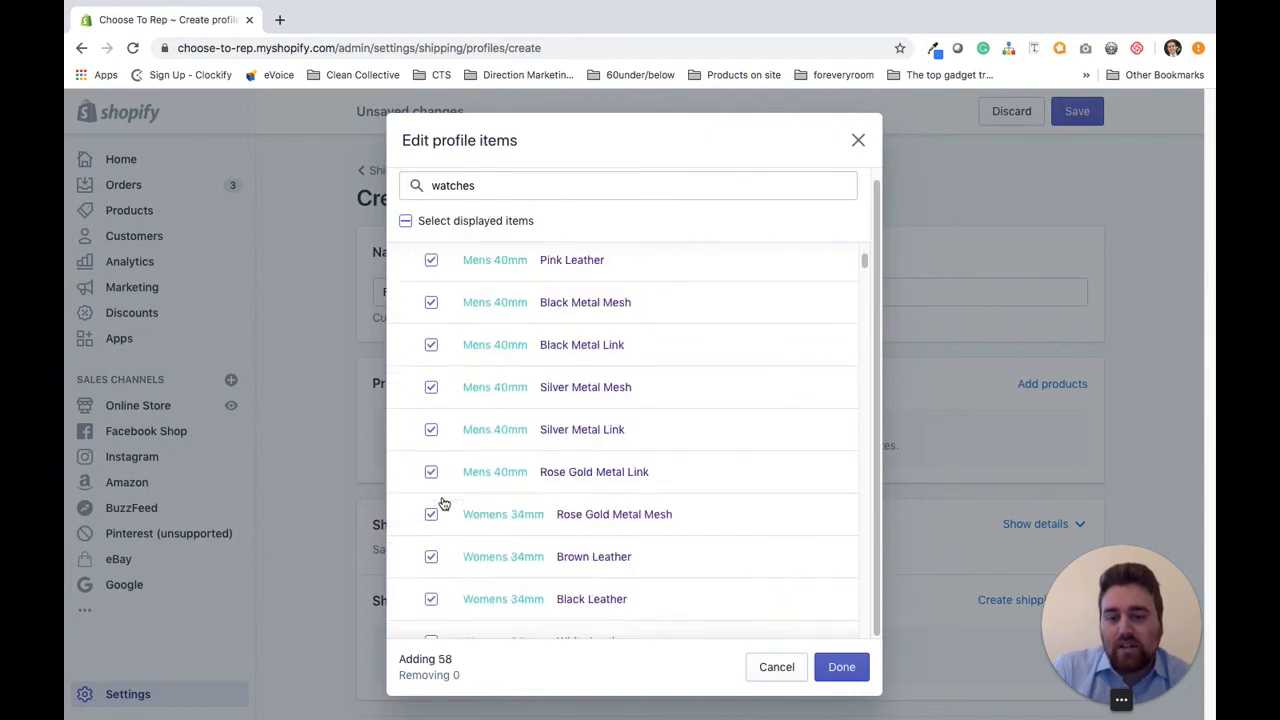
click(405, 384)
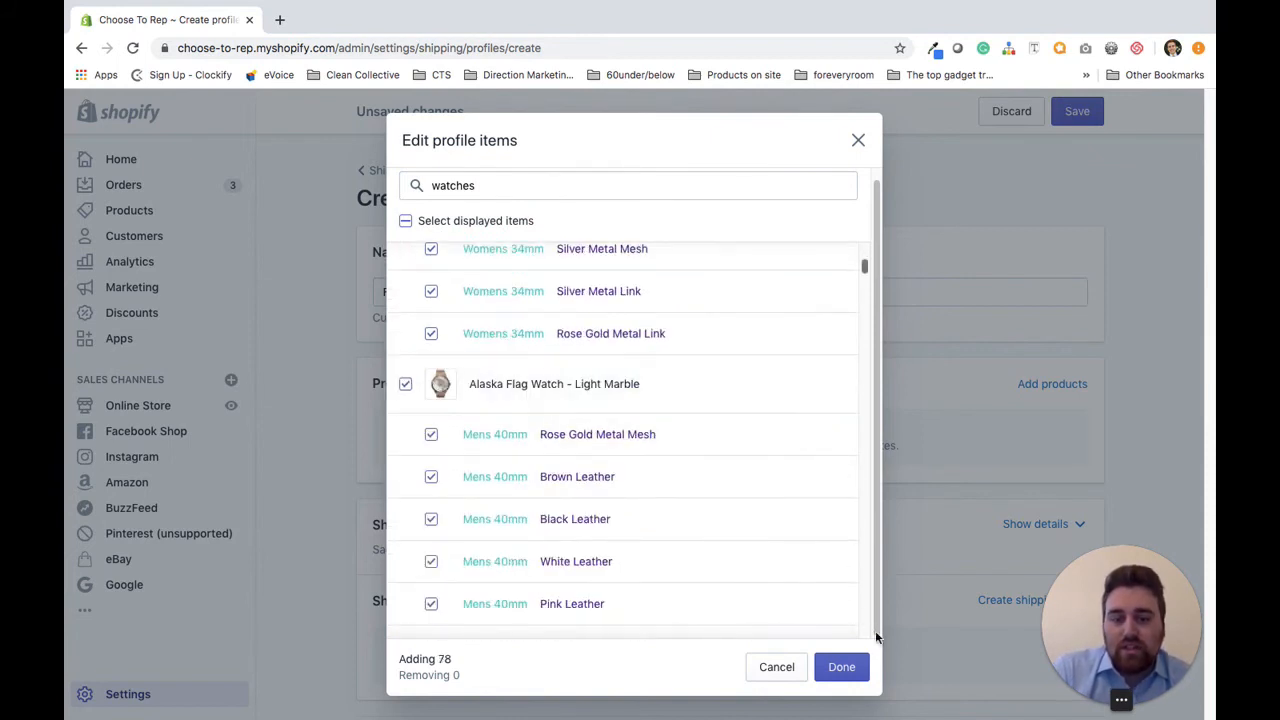
click(842, 666)
Step: Create a shipping zone named "California" that includes only the state of California in the United States
scroll(791, 546, down, 5)
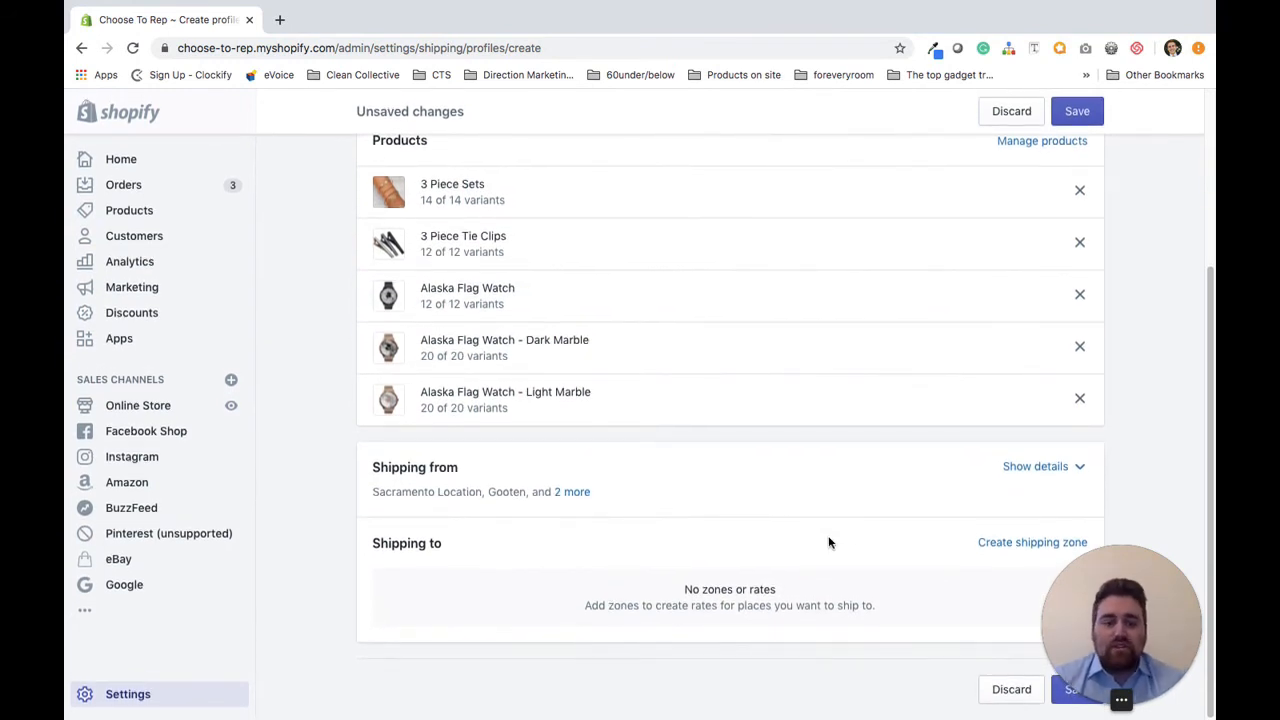
click(995, 543)
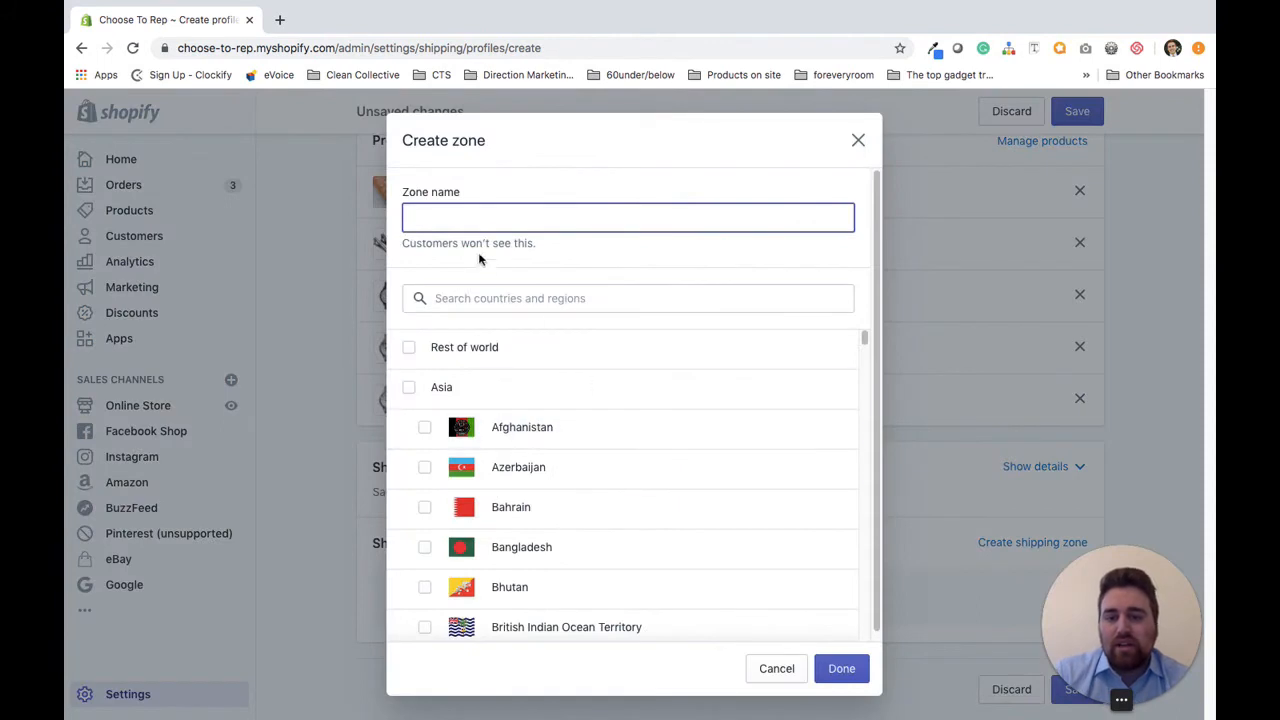
text(California)
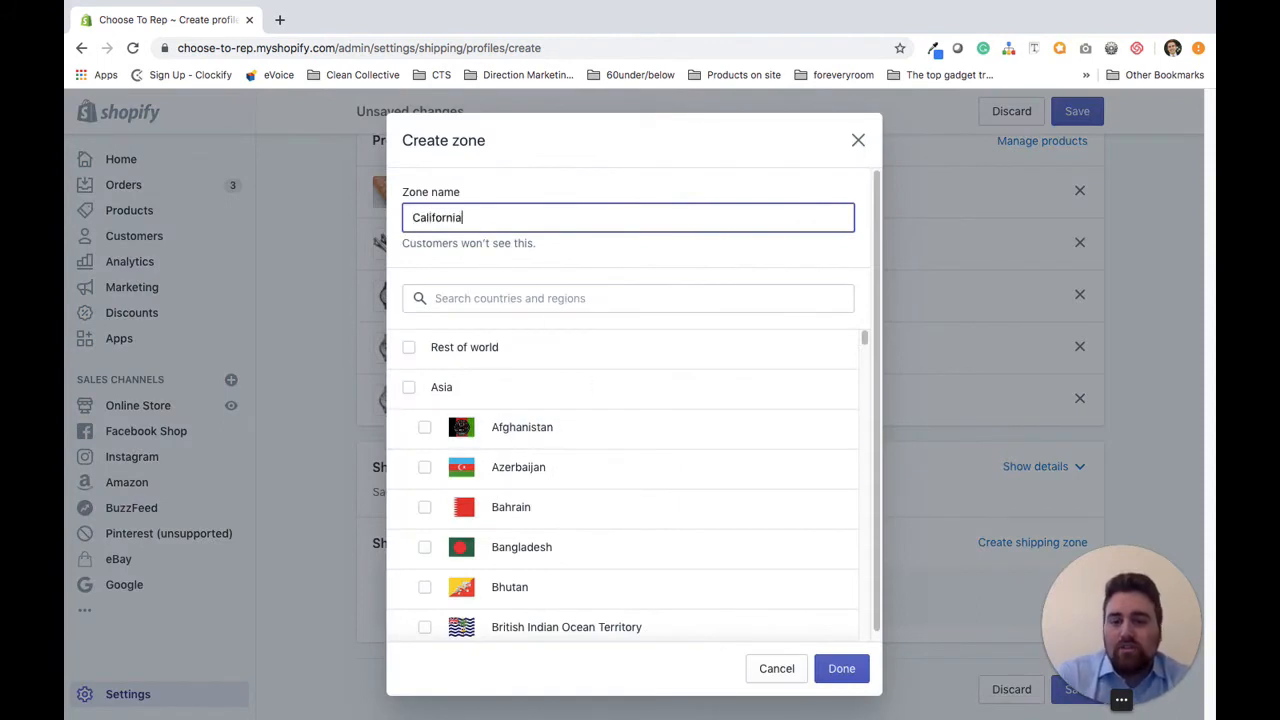
click(479, 300)
text(C)
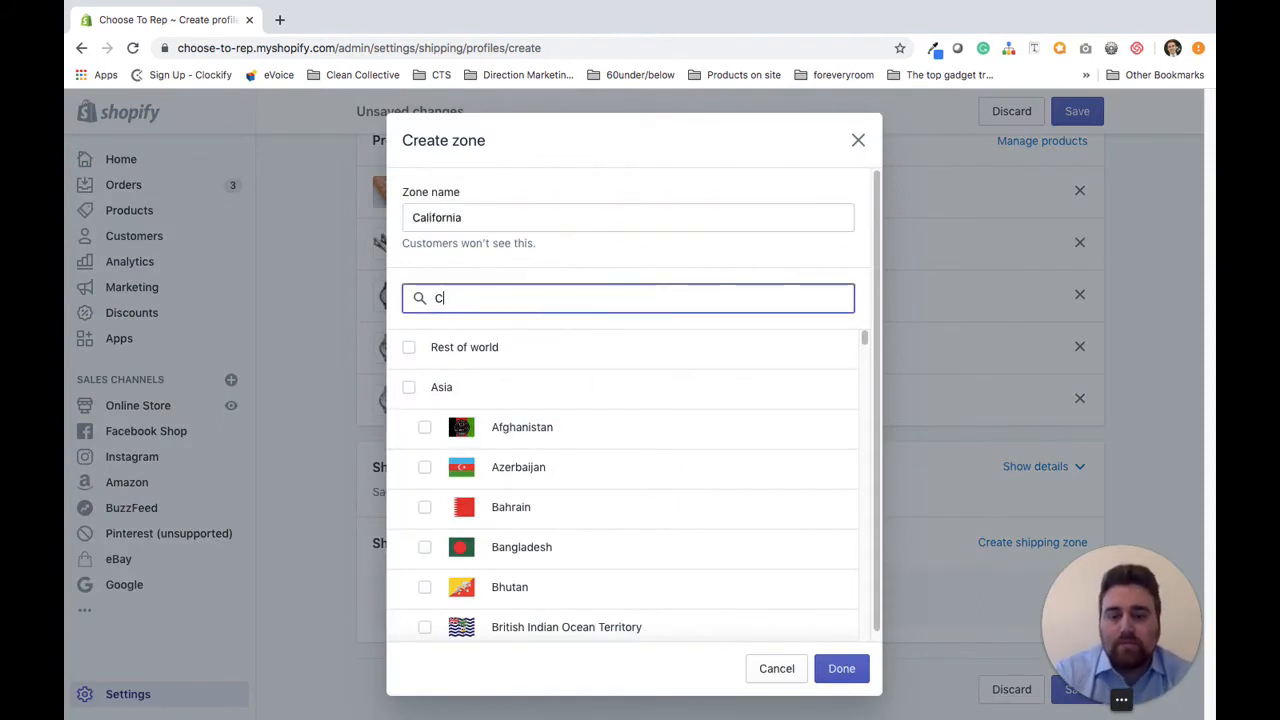
text(alifornia)
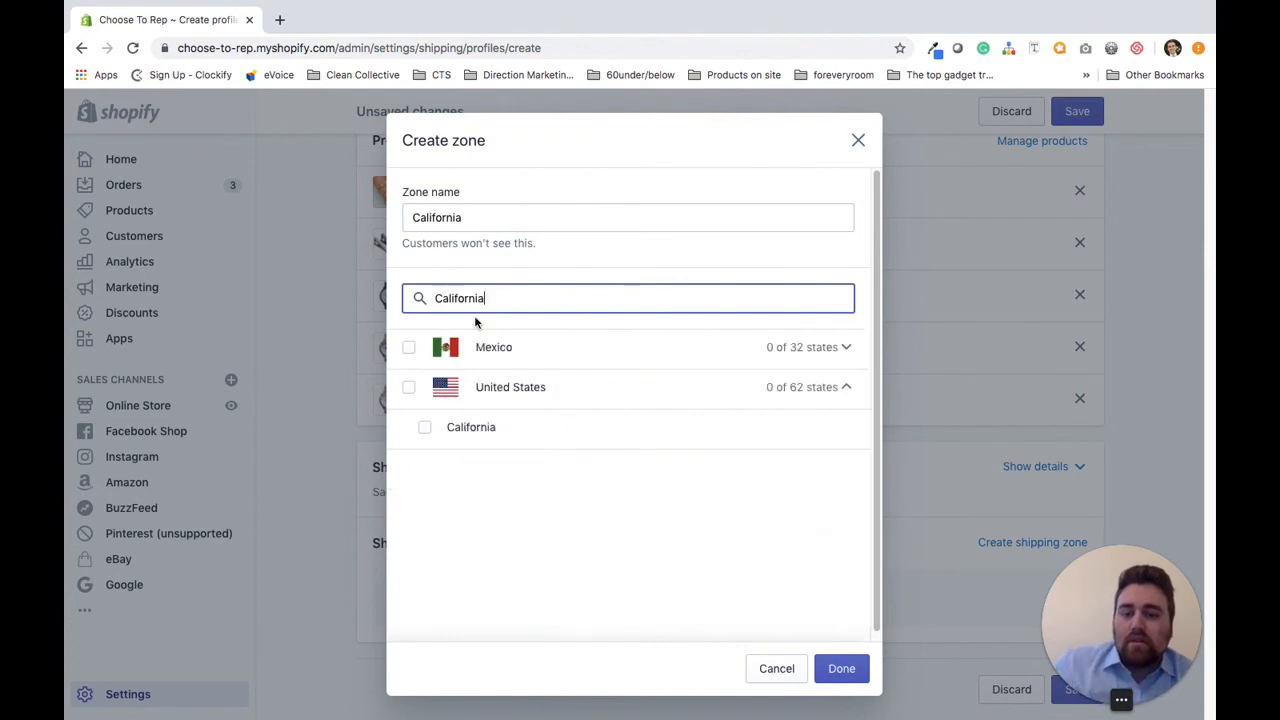
click(426, 428)
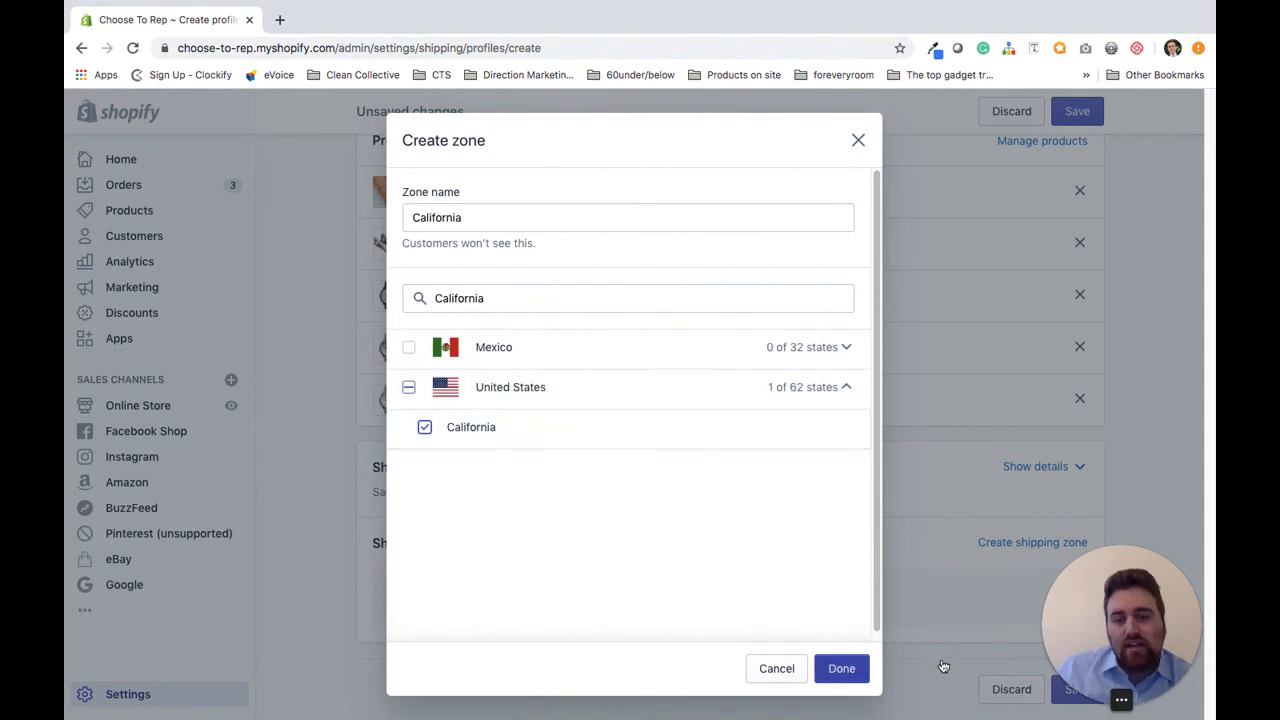
click(842, 668)
Step: Add a carrier-calculated rate to the California zone using USPS discounted rates with the Priority Mail service
scroll(670, 620, down, 3)
click(418, 518)
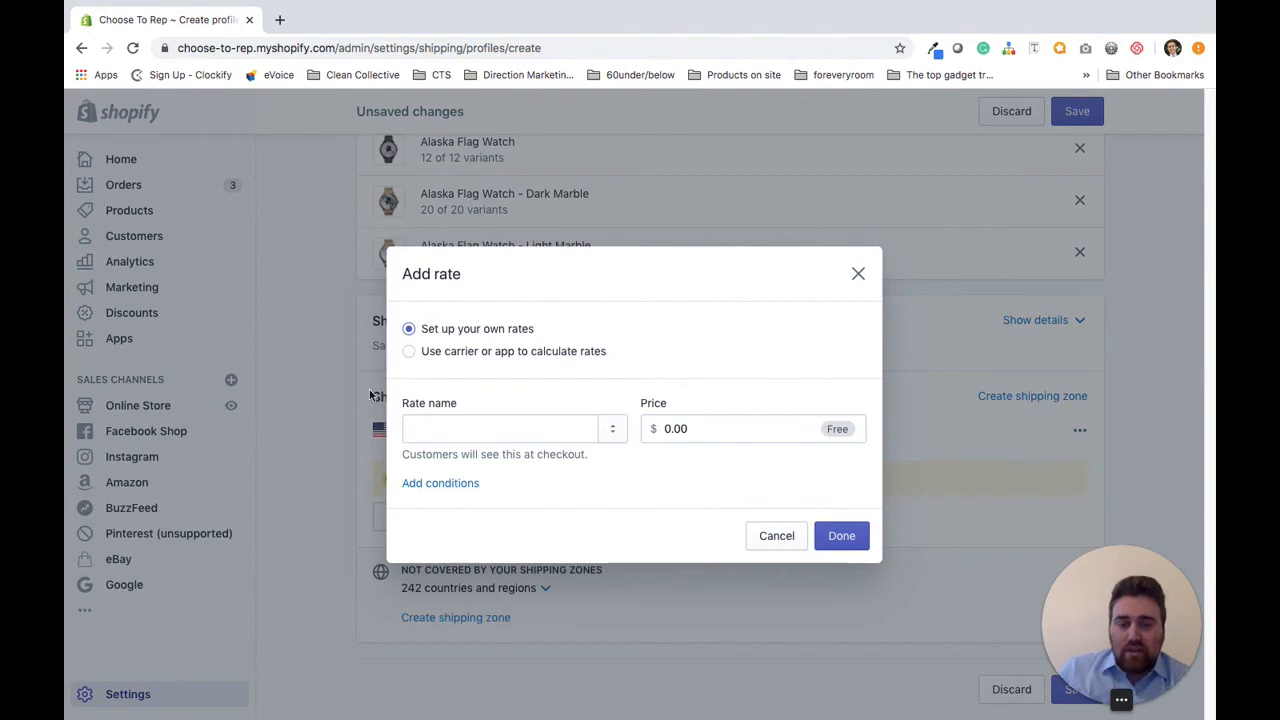
click(410, 352)
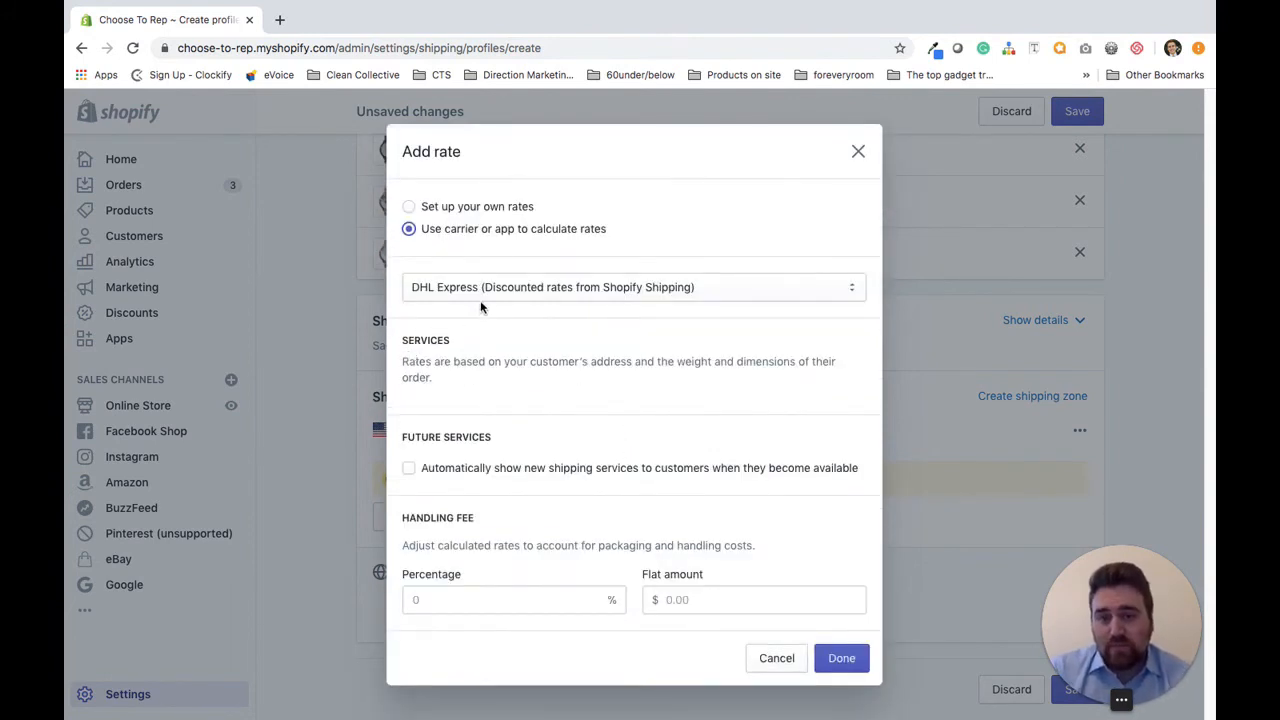
click(483, 295)
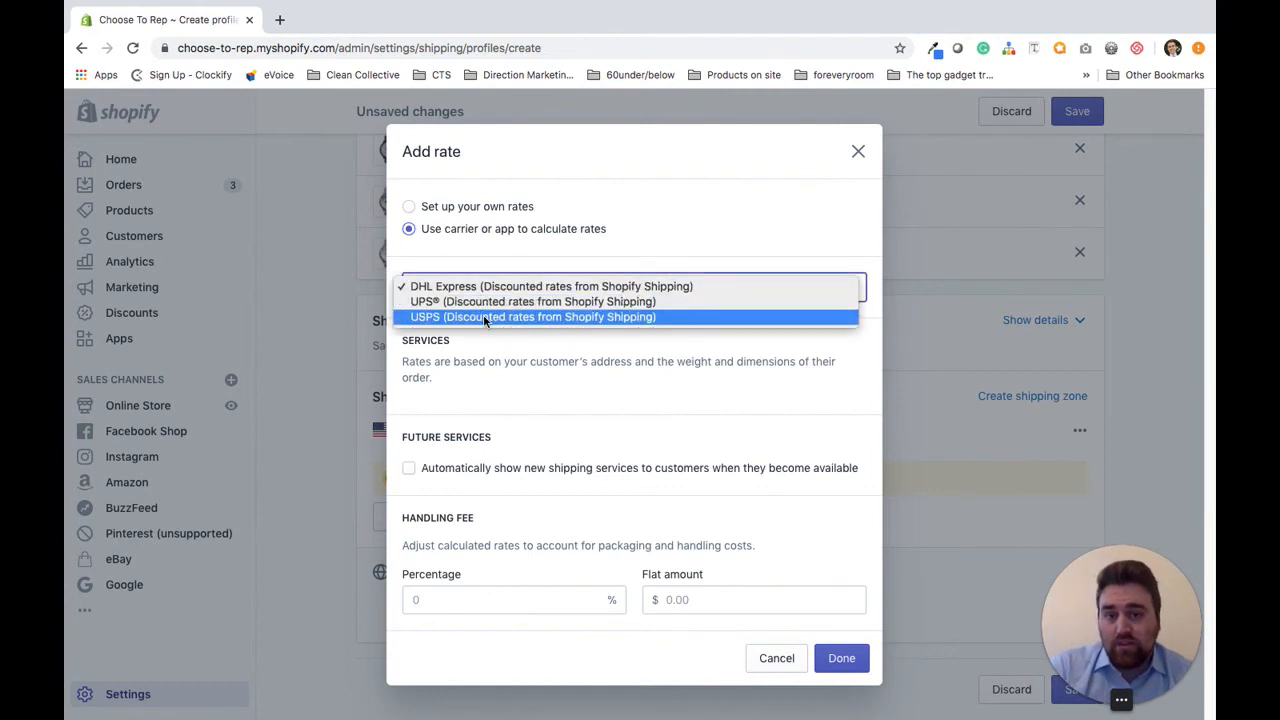
click(485, 317)
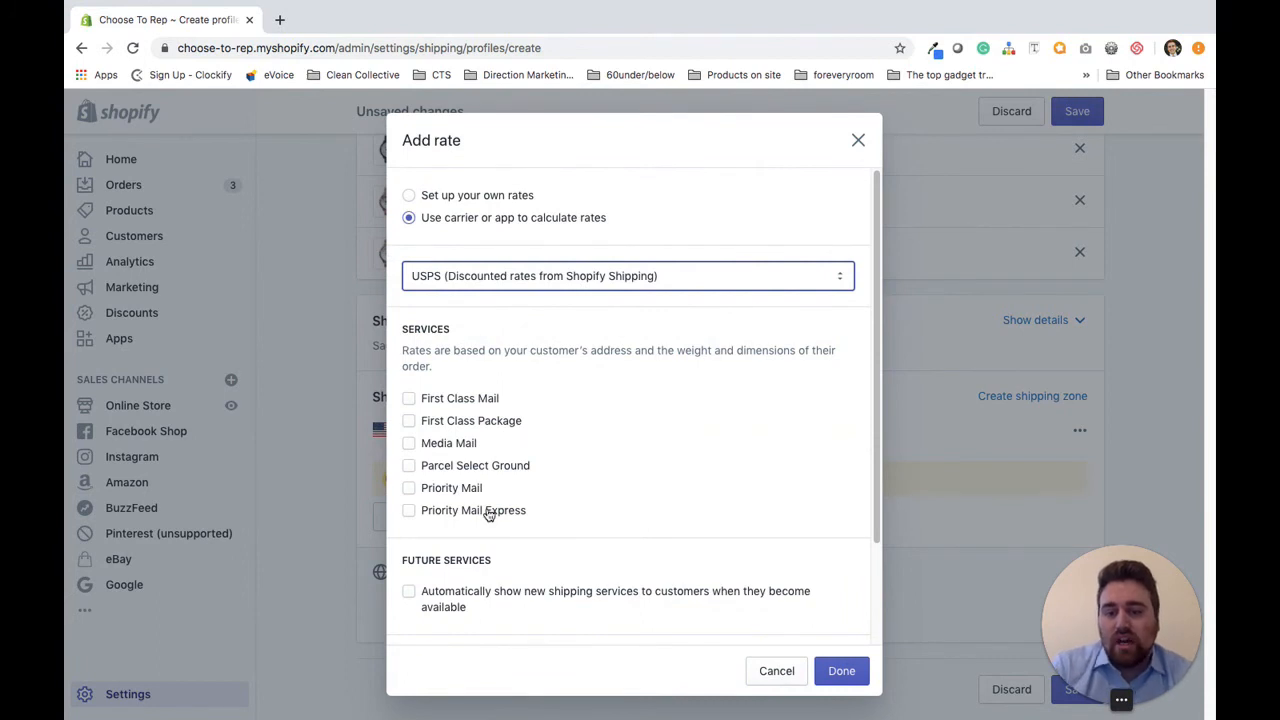
click(409, 488)
scroll(586, 533, down, 3)
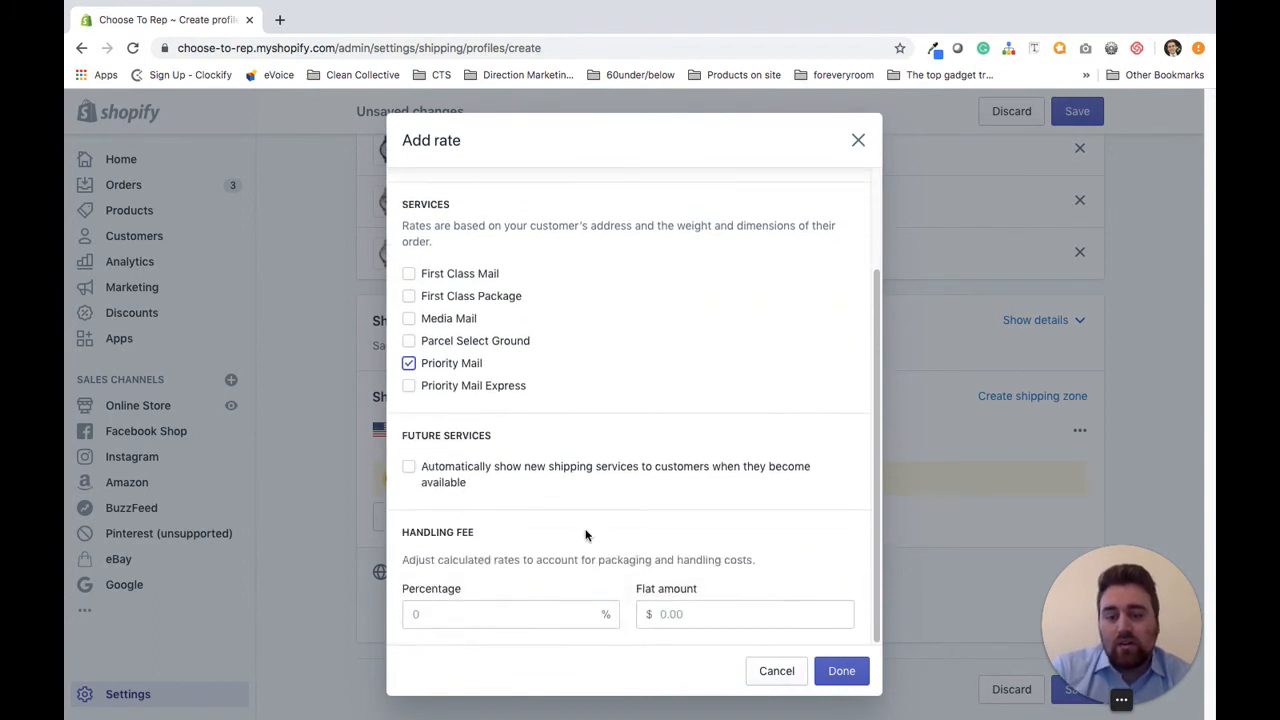
click(843, 671)
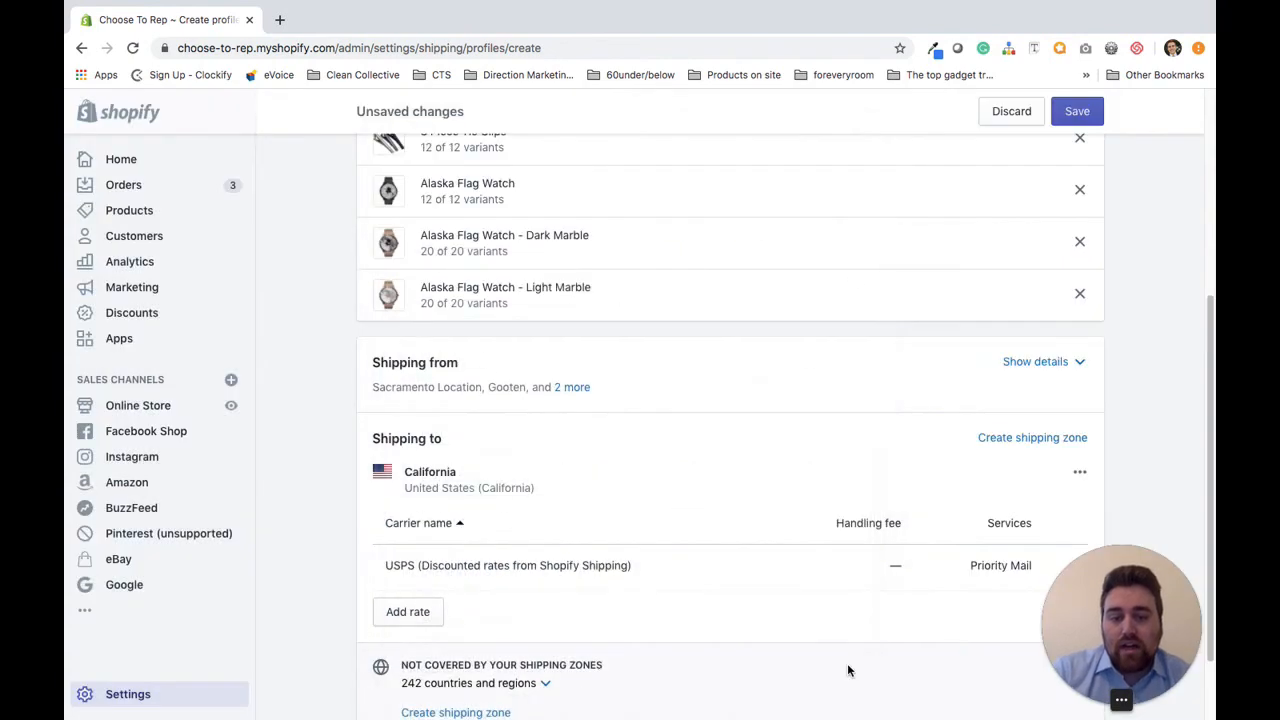
Step: Save the Fragile Products profile and review the custom shipping profiles in the shipping settings
click(1084, 117)
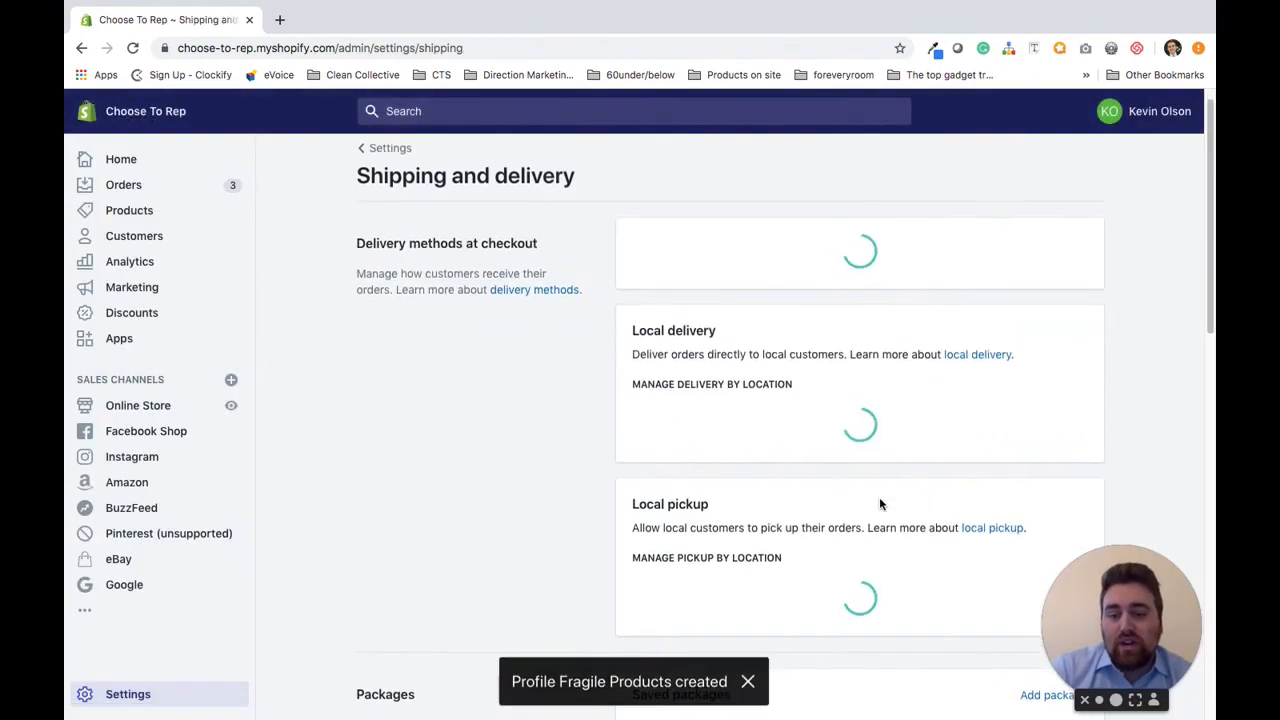
scroll(879, 504, down, 3)
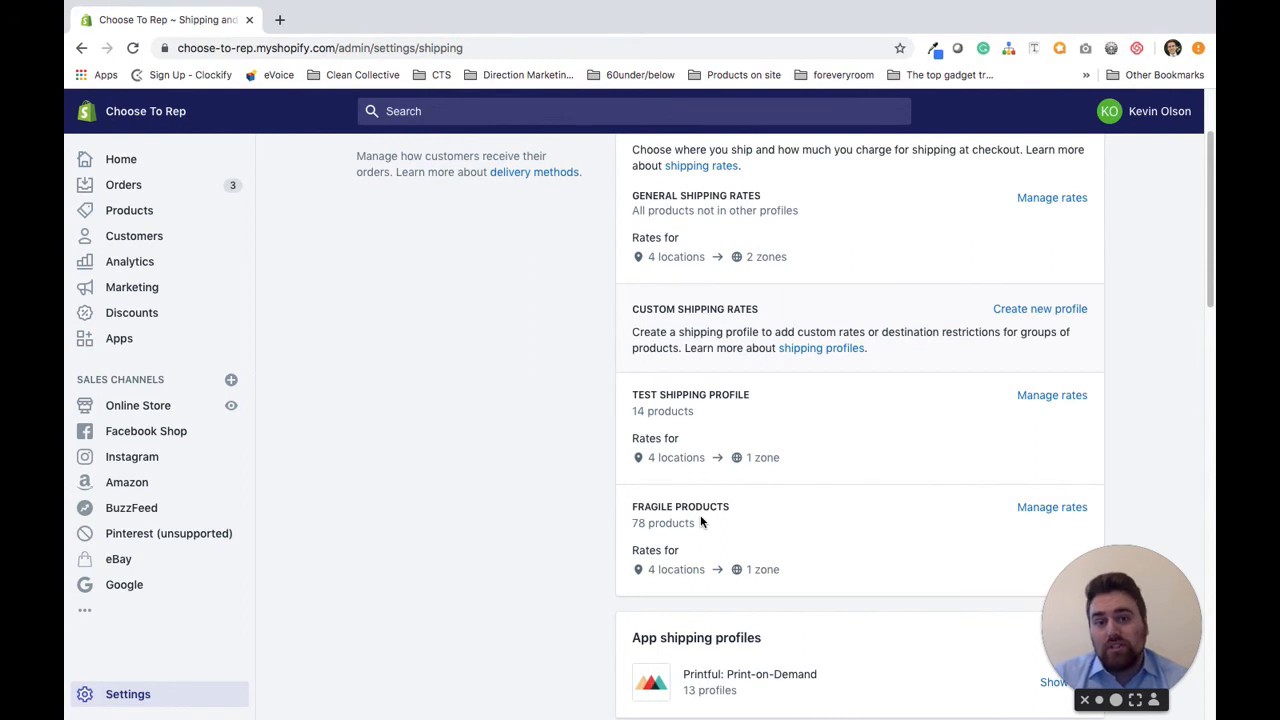
scroll(701, 522, up, 1)
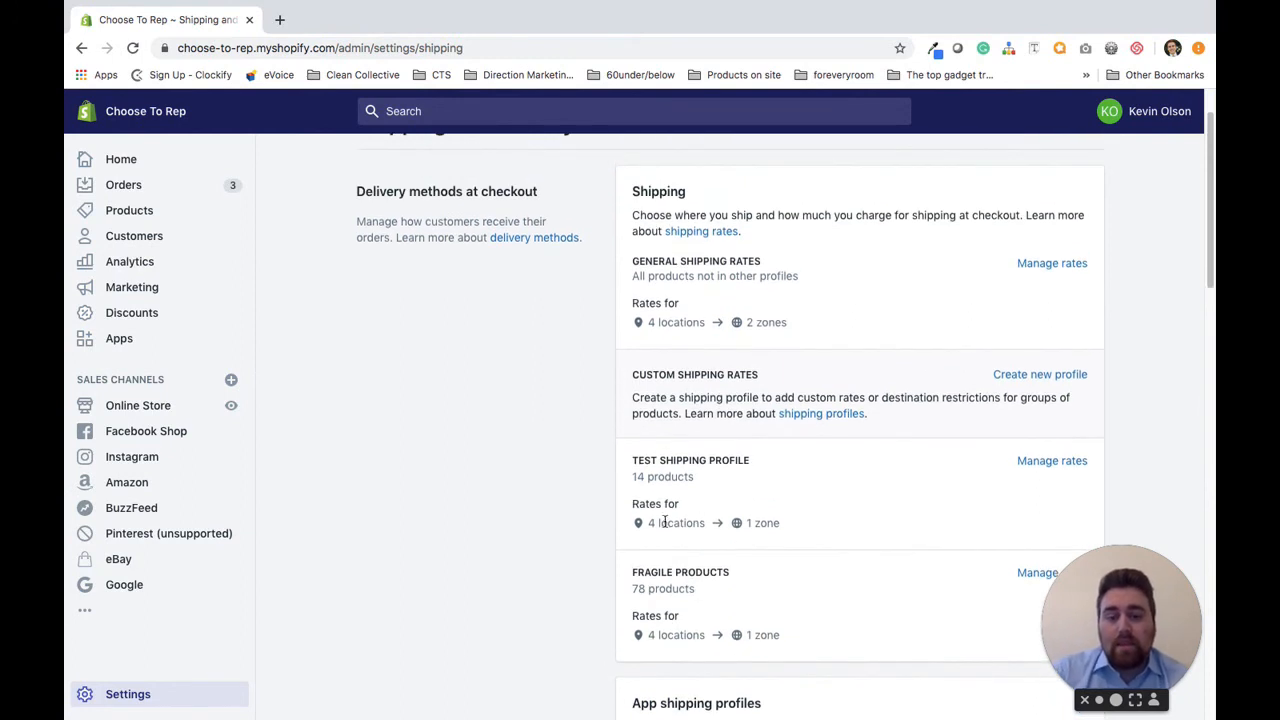